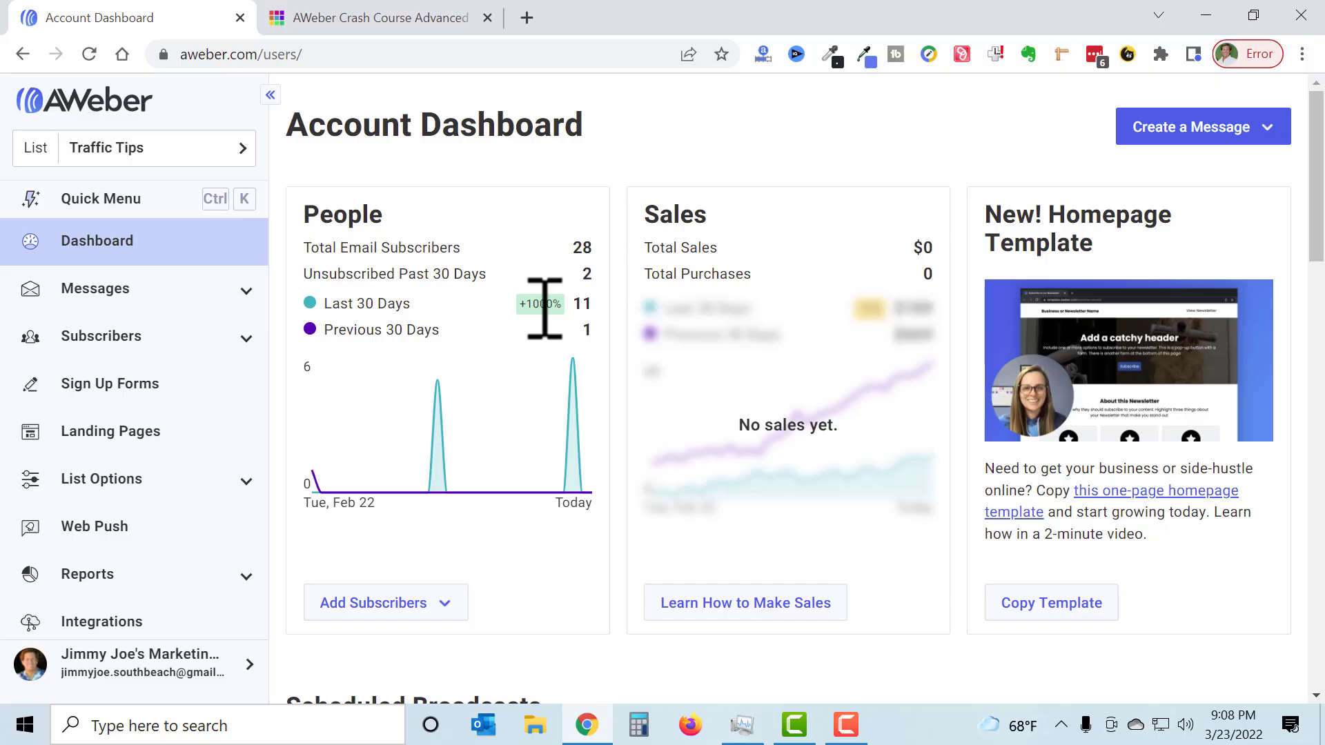
Step: Go to the Traffic Tips list's sign-up forms and start creating a new form for a website
{"action": "left_click_drag", "start_coordinate": [296, 126], "coordinate": [592, 135]}
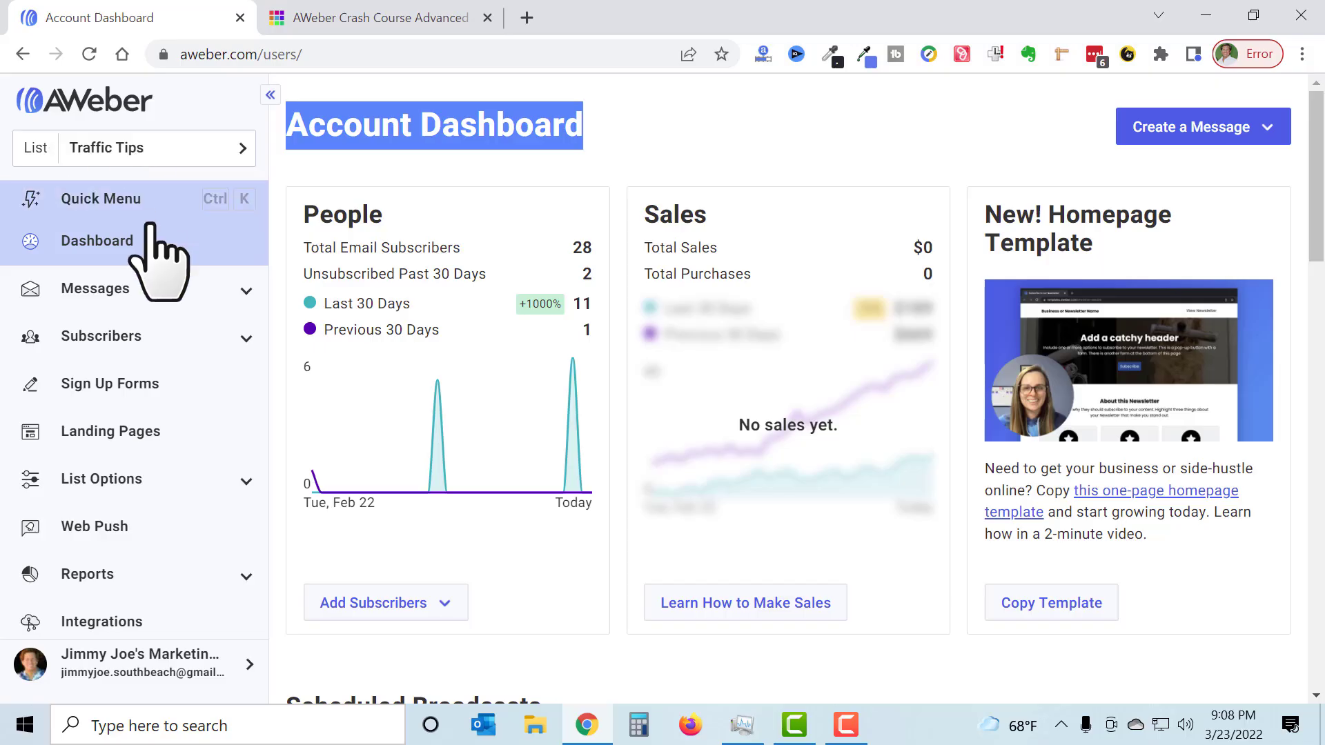
{"action": "left_click", "coordinate": [121, 390]}
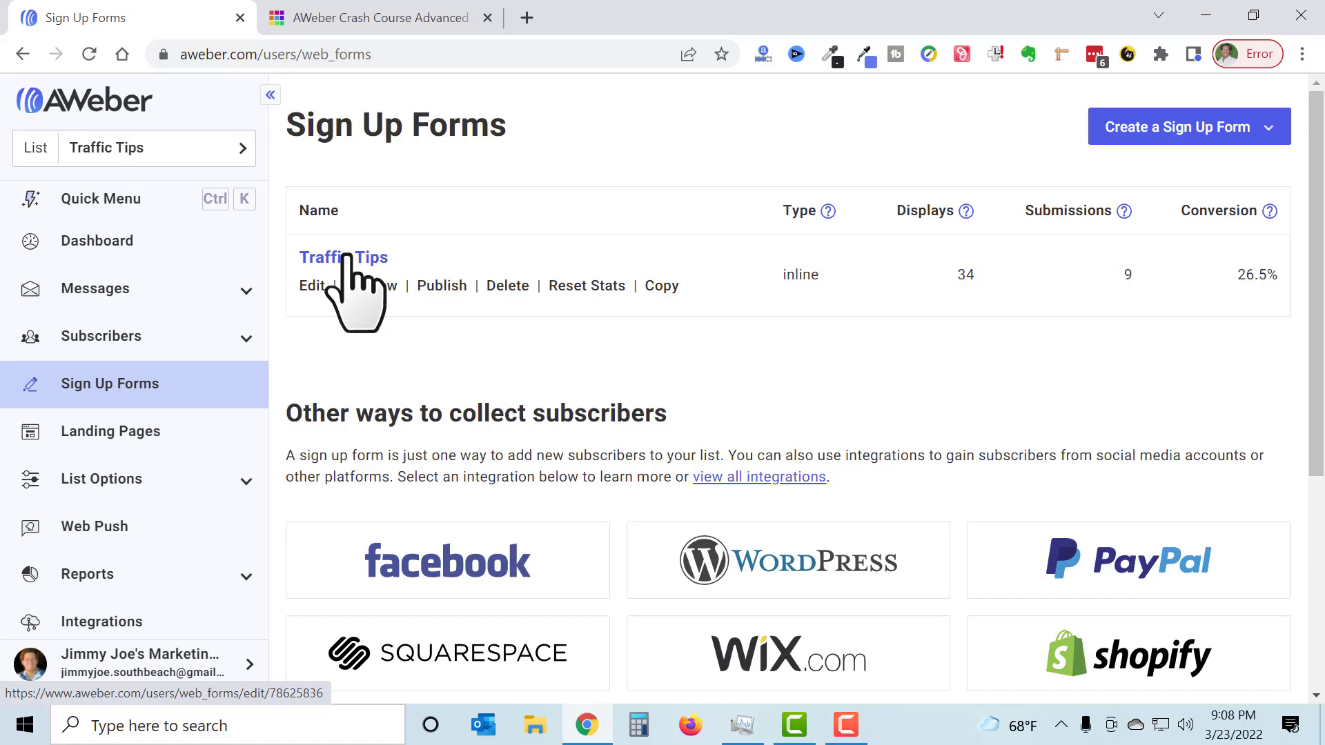
{"action": "left_click", "coordinate": [1227, 133]}
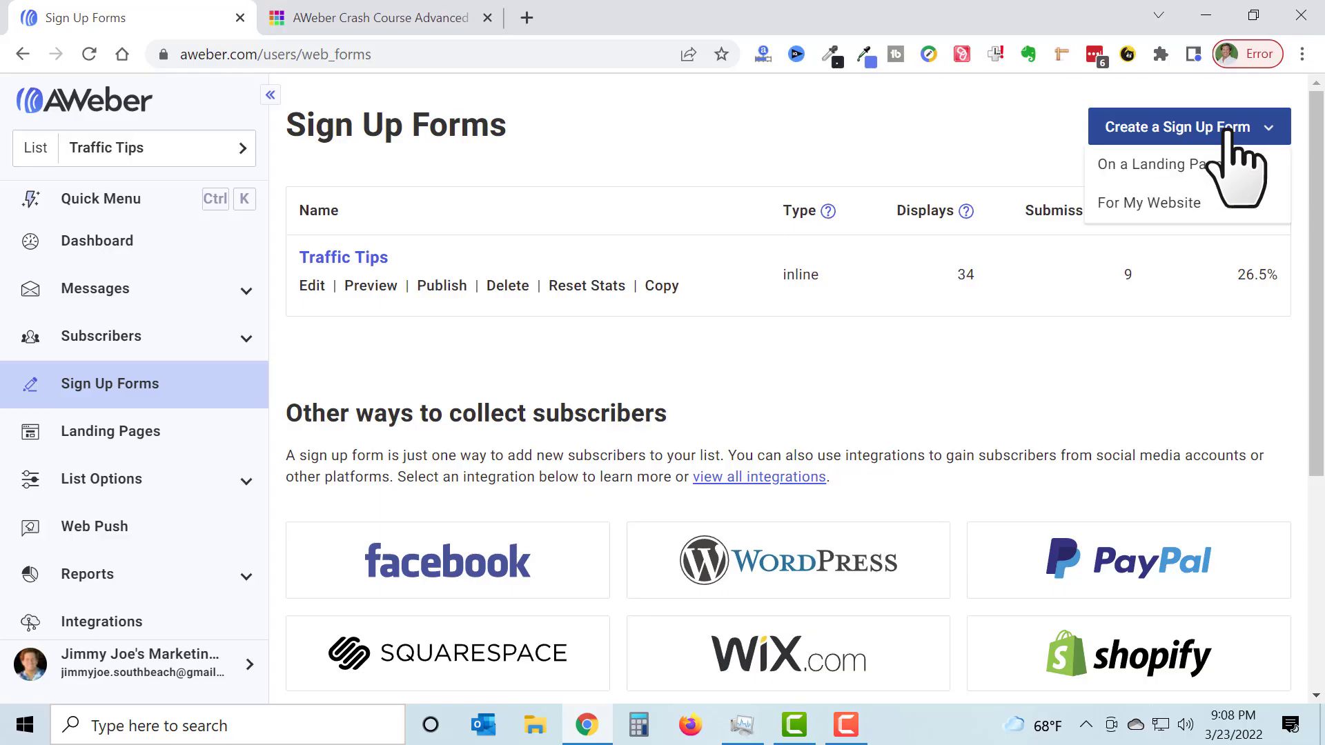
{"action": "left_click", "coordinate": [1177, 215]}
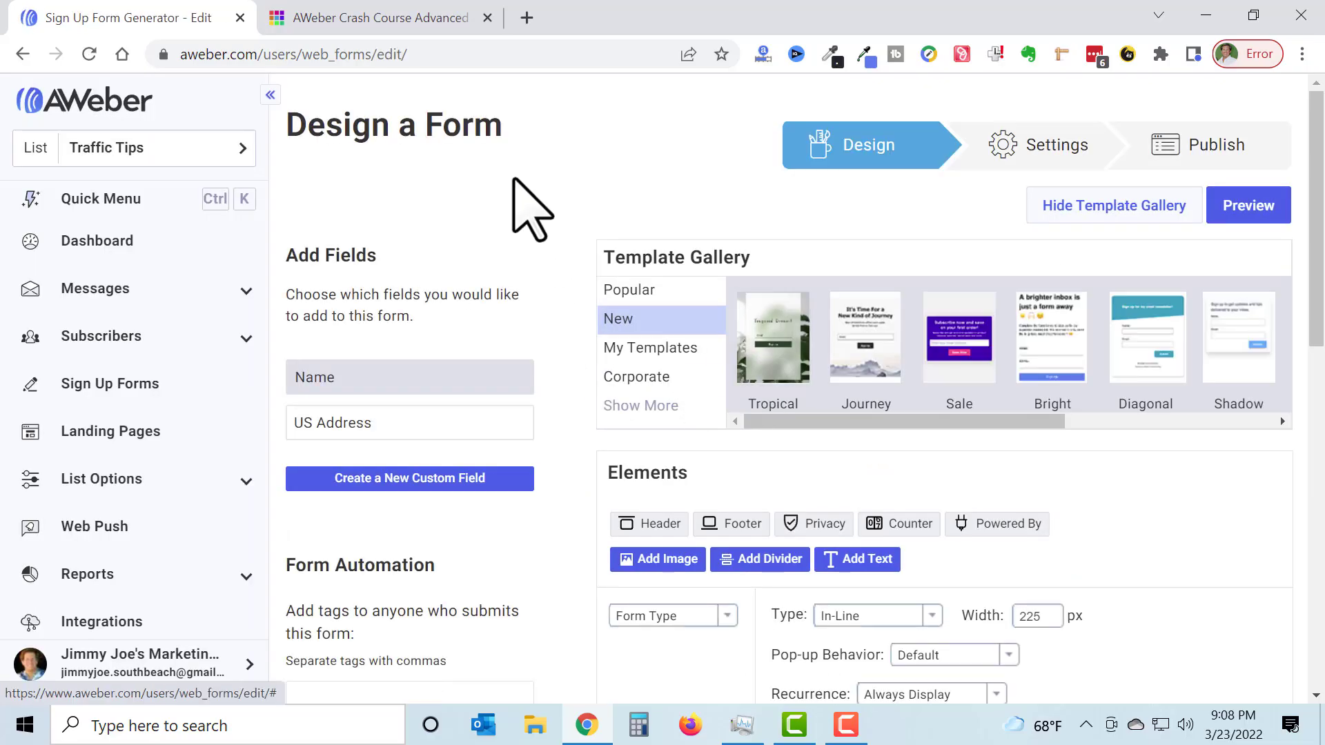
Step: Set the new form's automation to apply the existing "instagram traffic report" tag to anyone who submits it
{"action": "left_click_drag", "start_coordinate": [325, 134], "coordinate": [527, 161]}
{"action": "scroll", "coordinate": [606, 405], "scroll_direction": "down", "scroll_amount": 7}
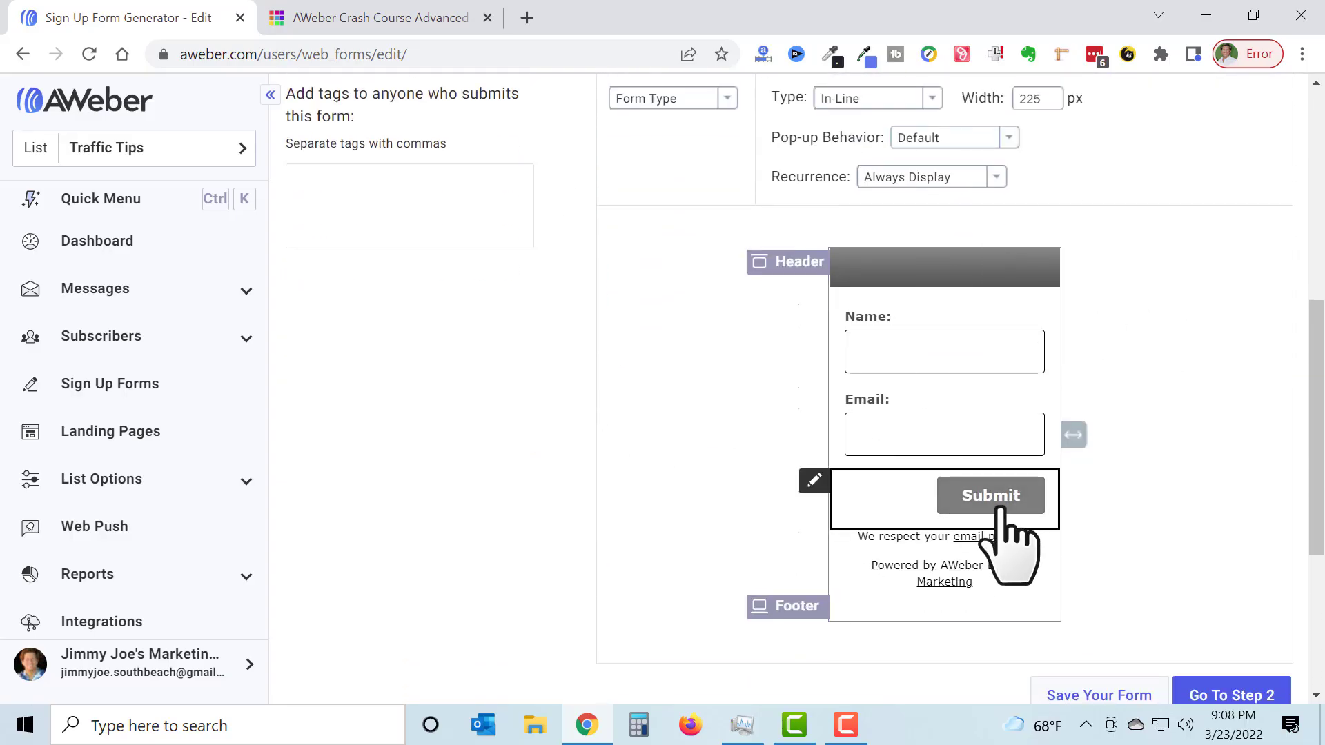
{"action": "scroll", "coordinate": [448, 431], "scroll_direction": "up", "scroll_amount": 3}
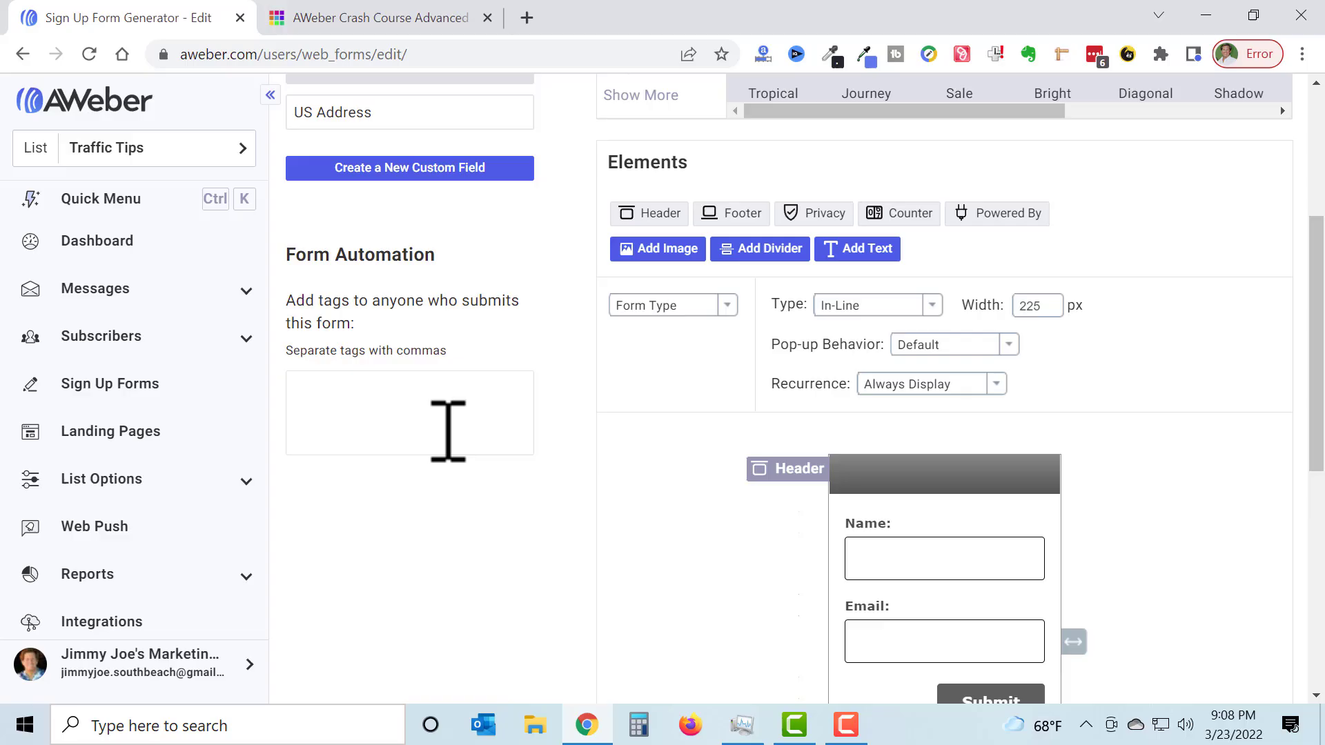
{"action": "left_click", "coordinate": [383, 402]}
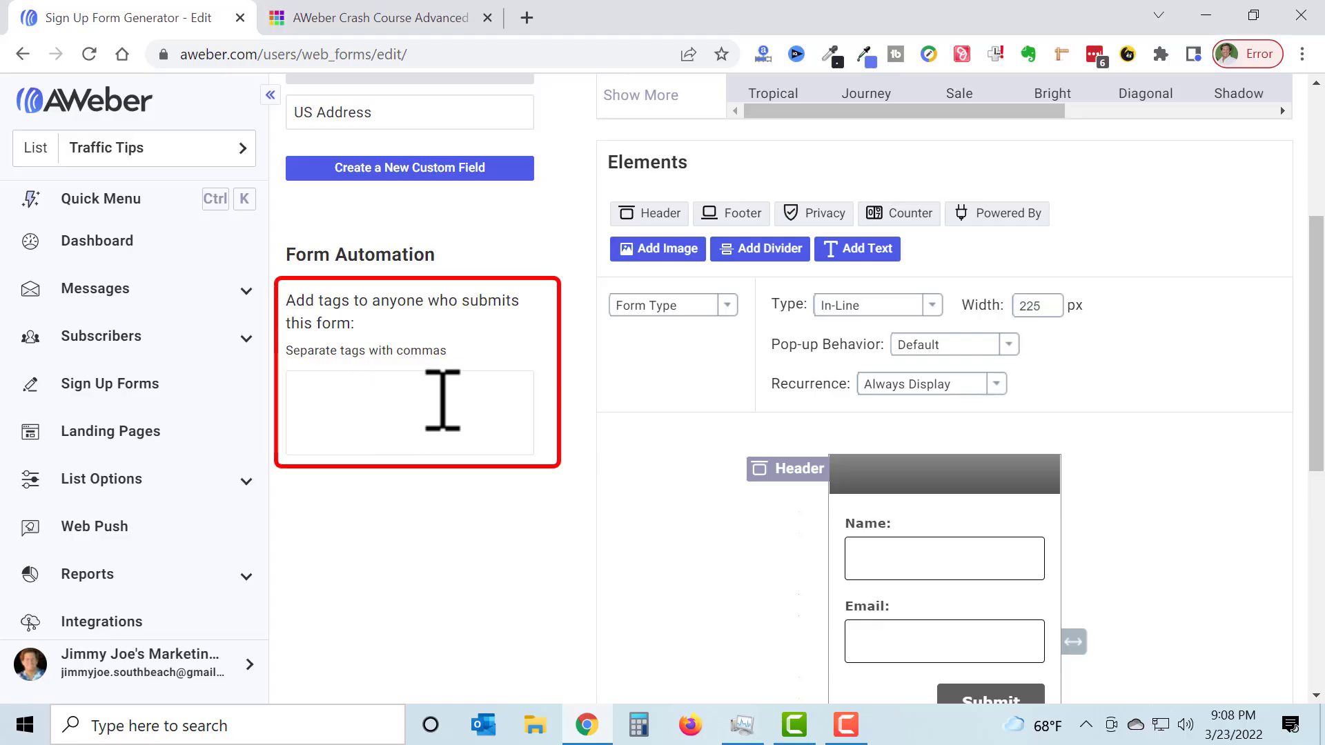
{"action": "type", "text": "ins"}
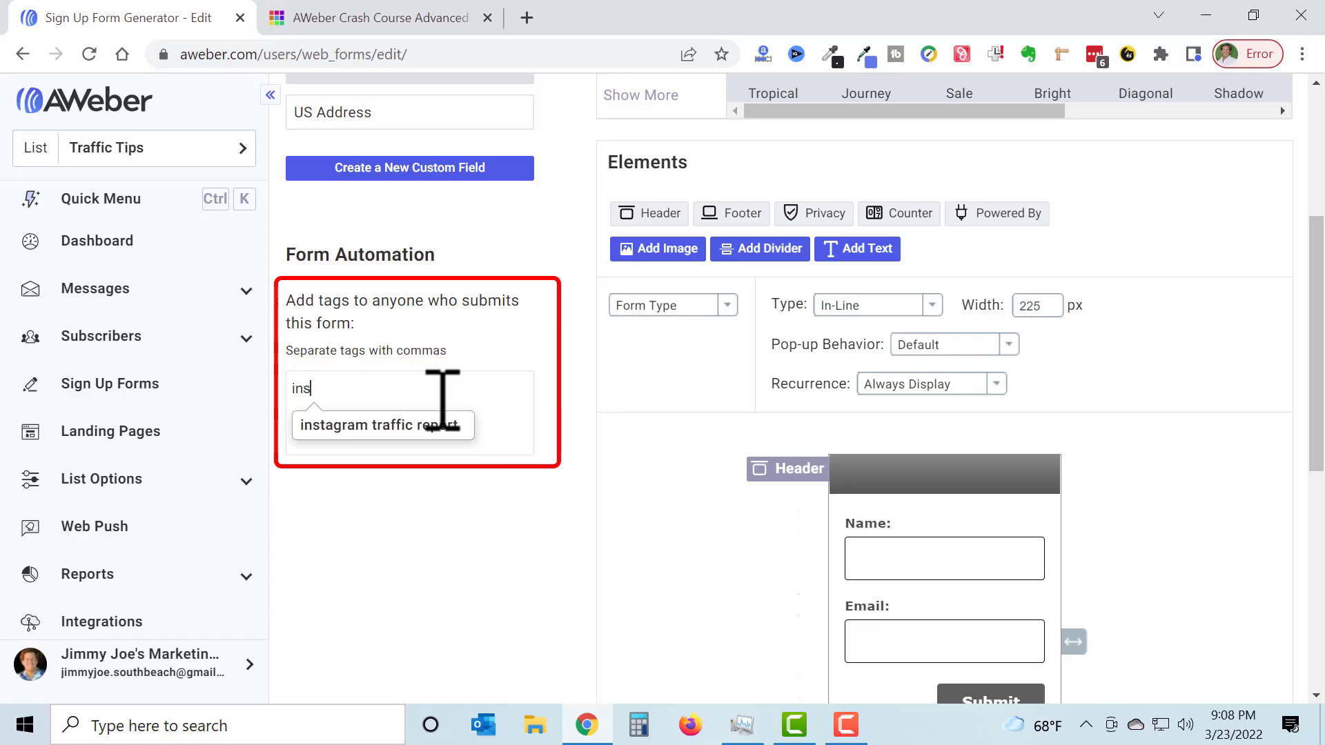
{"action": "left_click", "coordinate": [438, 428]}
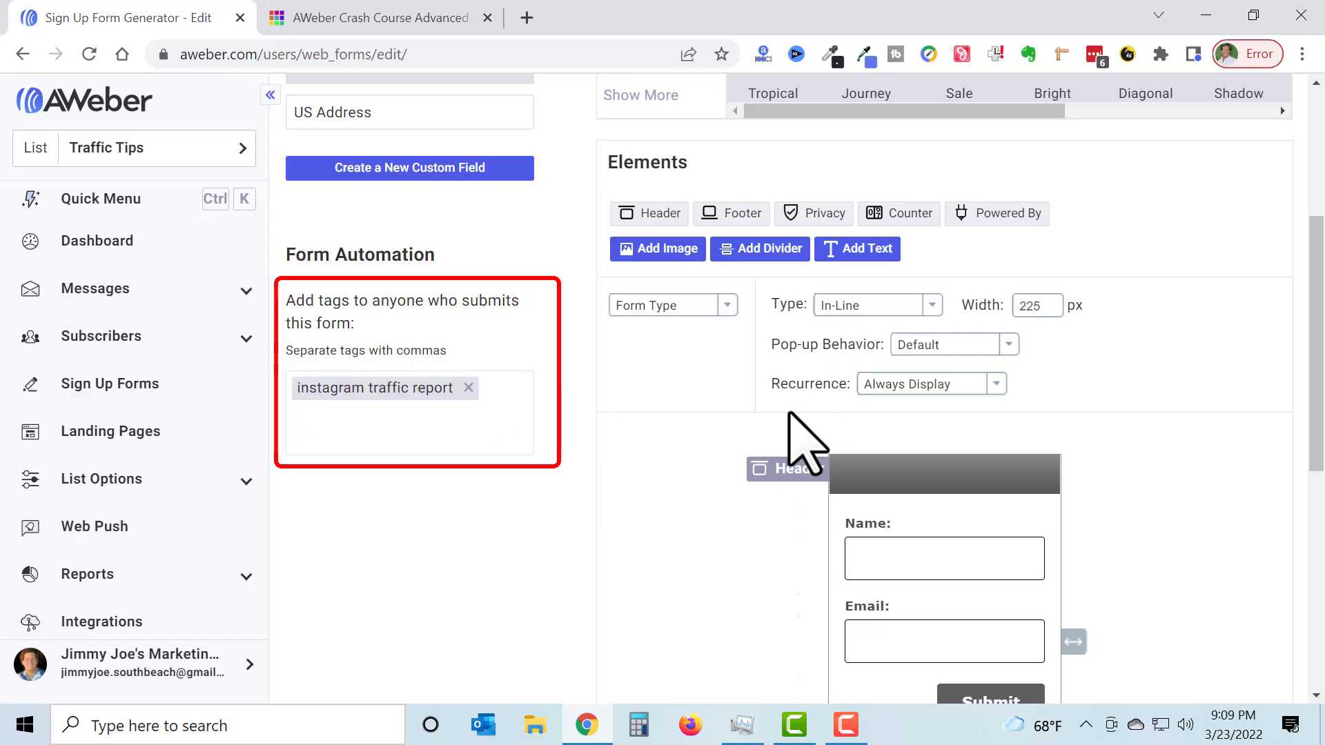
Step: Save the new form and advance past its basic settings, keeping the defaults, to the publishing stage
{"action": "scroll", "coordinate": [1056, 469], "scroll_direction": "down", "scroll_amount": 2}
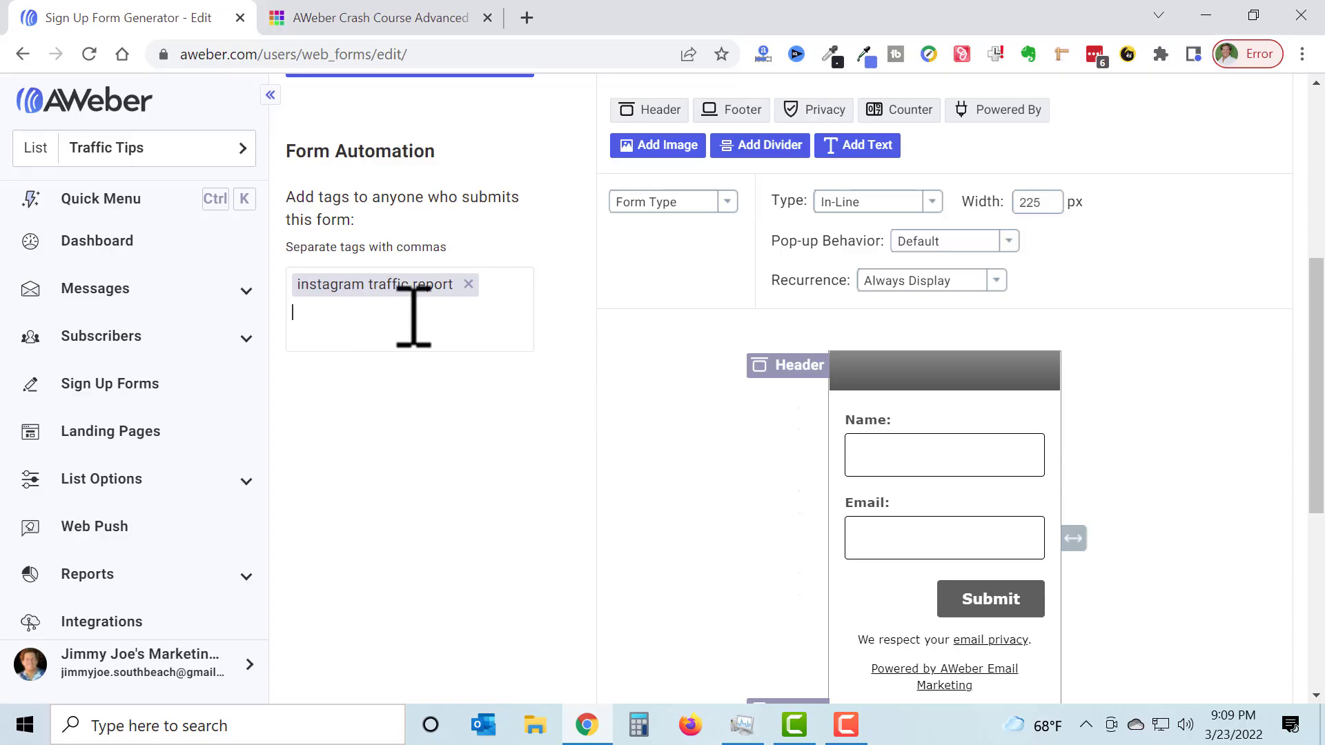
{"action": "scroll", "coordinate": [488, 473], "scroll_direction": "up", "scroll_amount": 5}
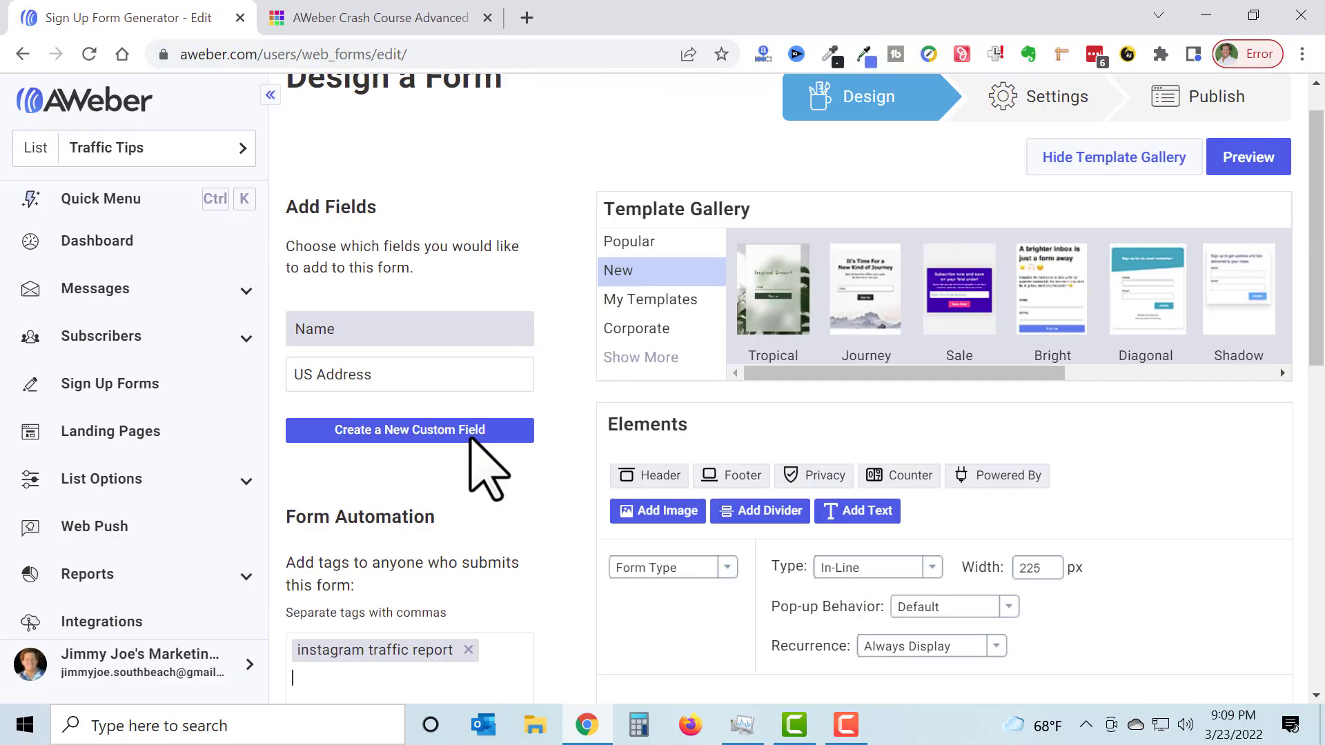
{"action": "scroll", "coordinate": [481, 476], "scroll_direction": "down", "scroll_amount": 2}
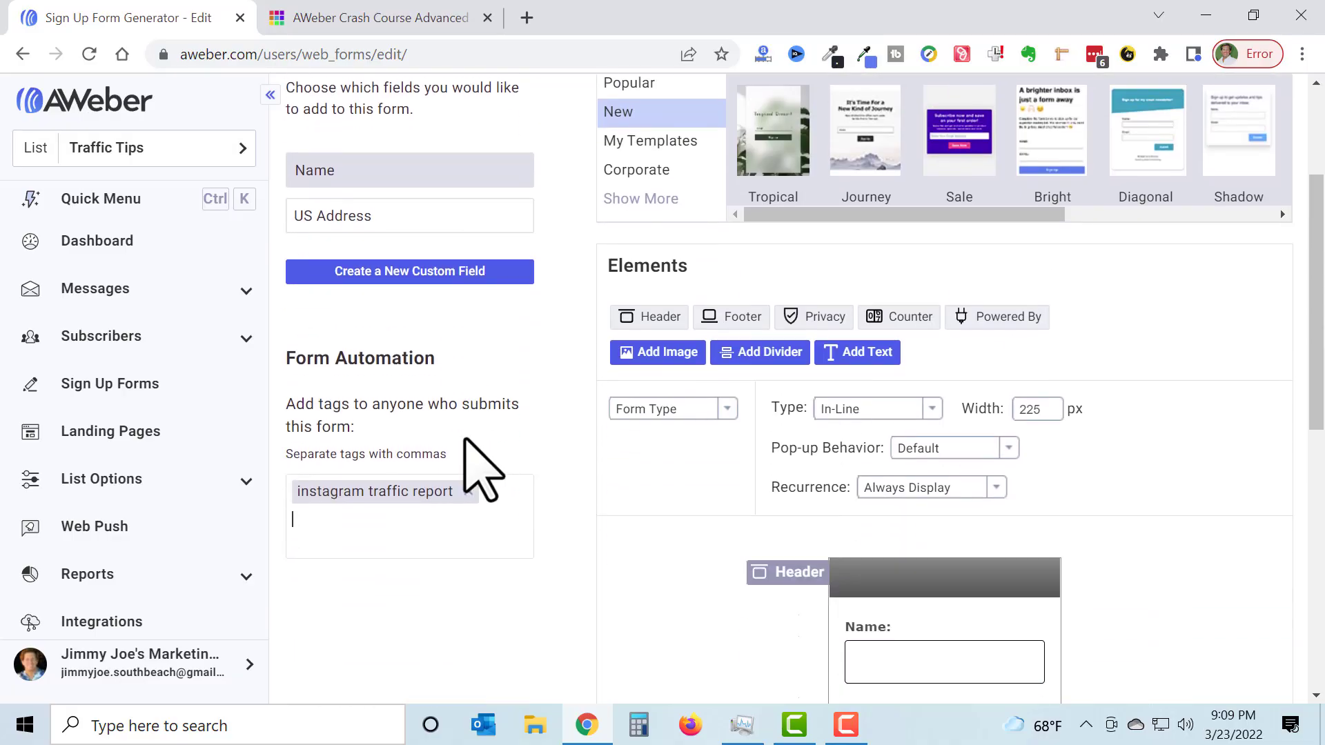
{"action": "scroll", "coordinate": [524, 449], "scroll_direction": "down", "scroll_amount": 5}
{"action": "scroll", "coordinate": [815, 511], "scroll_direction": "down", "scroll_amount": 3}
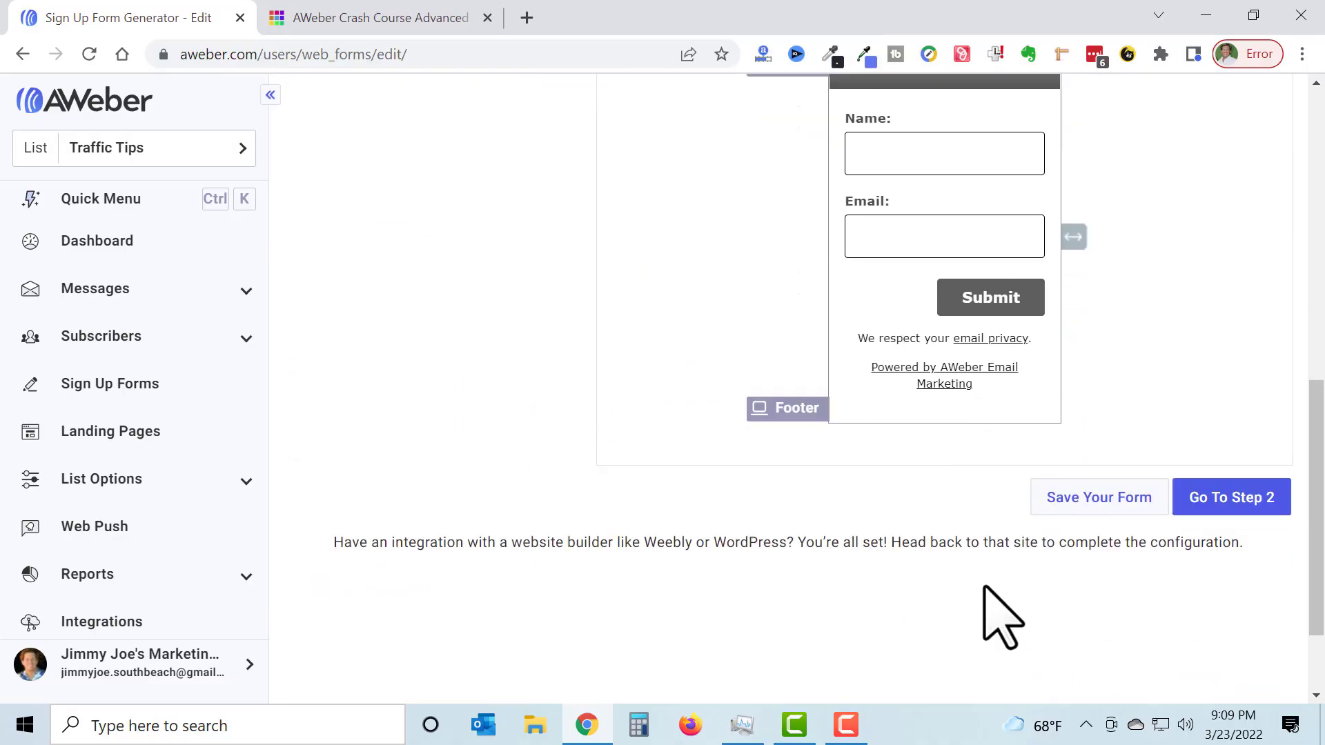
{"action": "left_click", "coordinate": [1100, 491]}
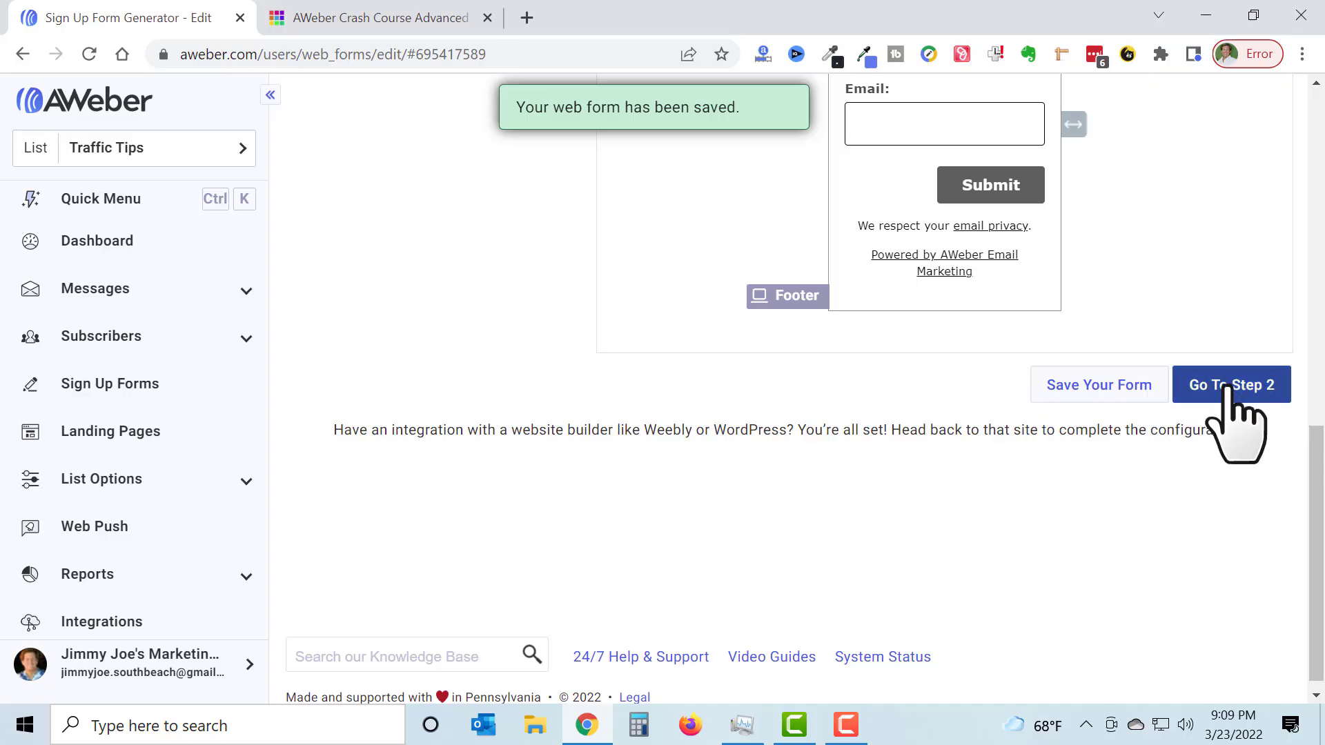
{"action": "left_click", "coordinate": [1232, 386]}
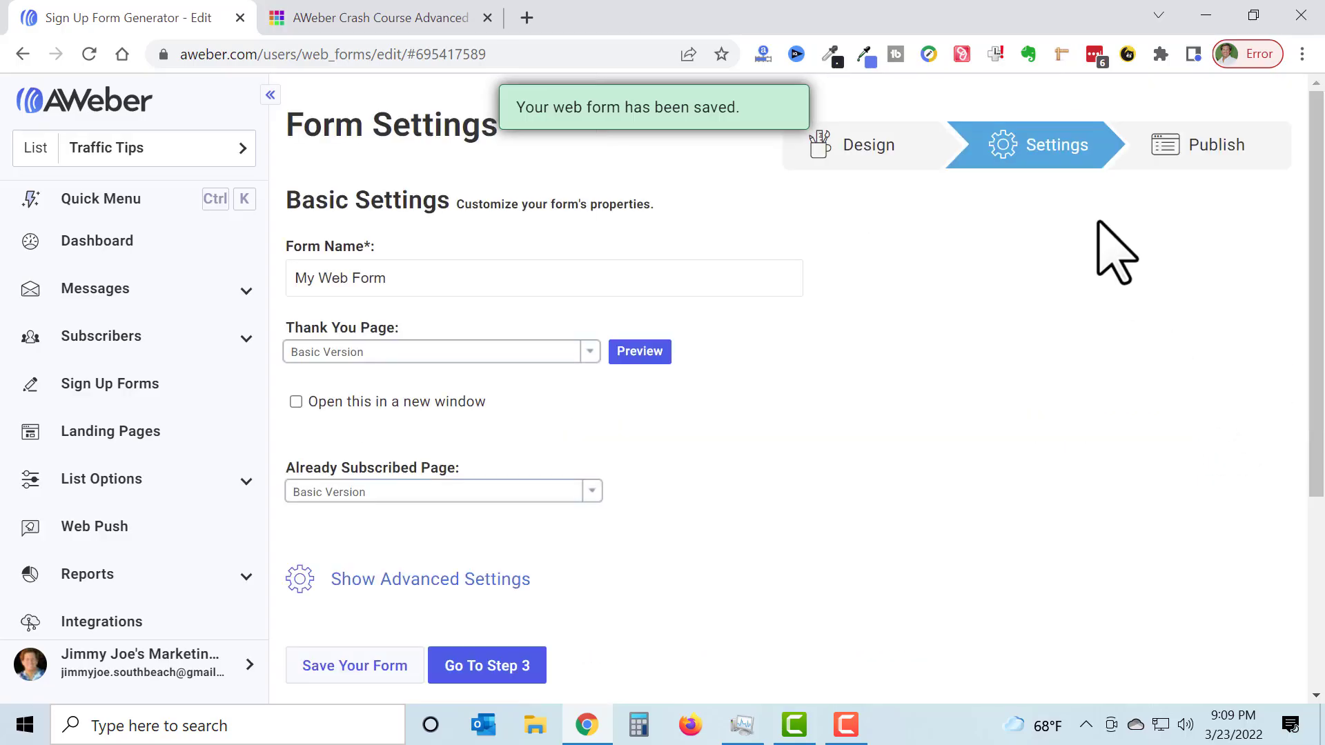
{"action": "left_click", "coordinate": [514, 663]}
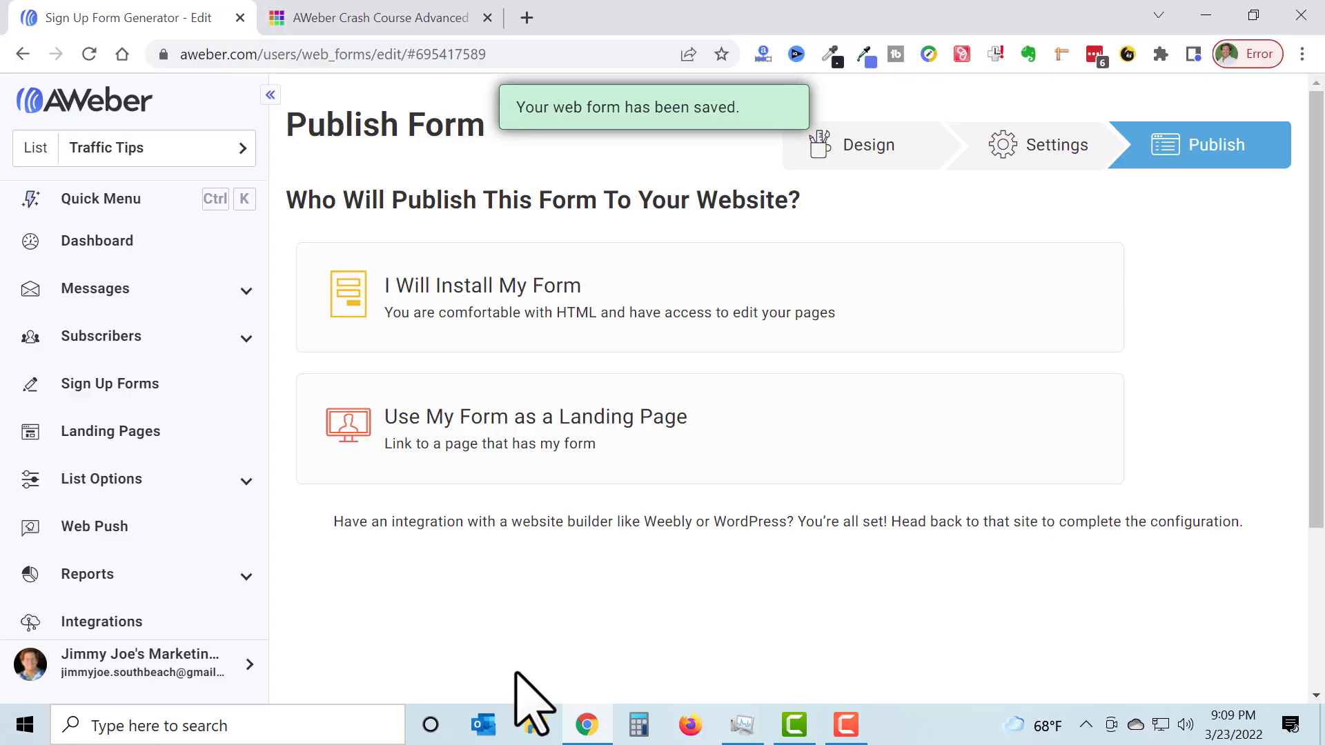
Step: Choose to install the new form yourself and view its code as both the Javascript snippet and the raw HTML version
{"action": "left_click_drag", "start_coordinate": [464, 309], "coordinate": [465, 288]}
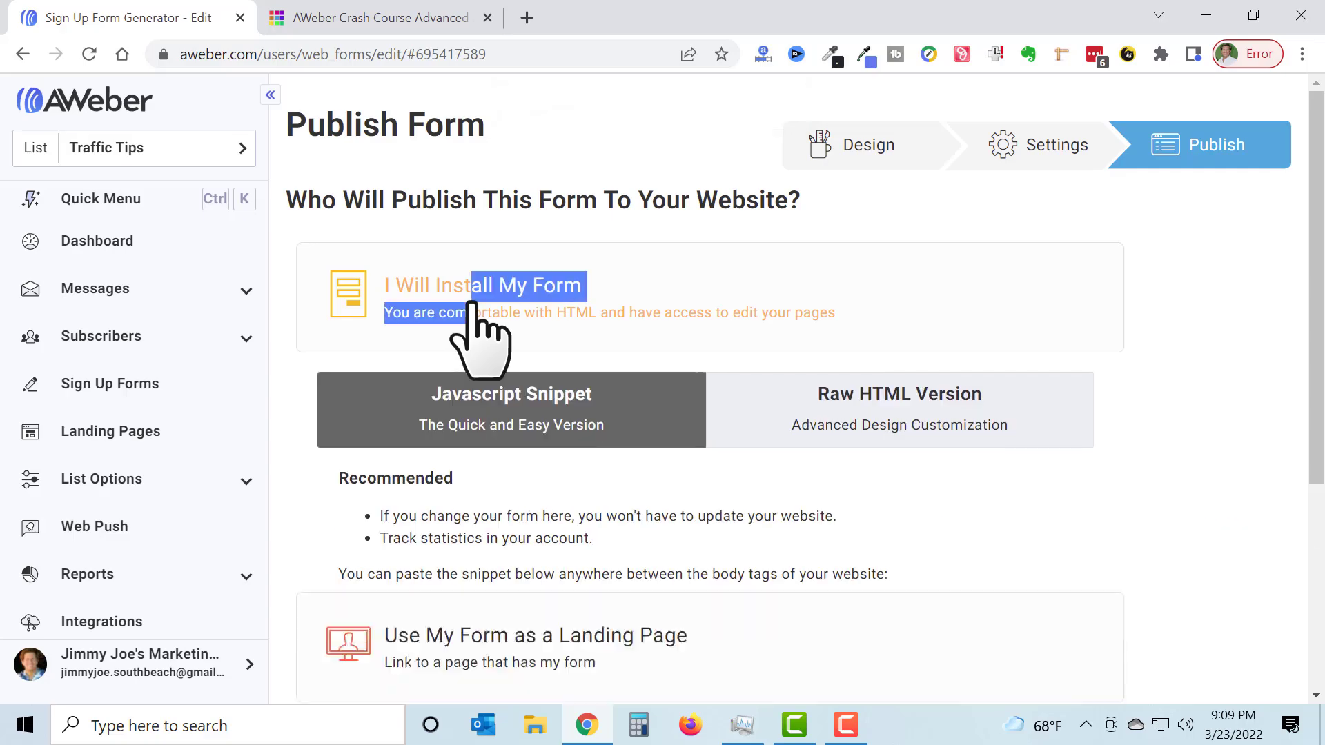
{"action": "scroll", "coordinate": [510, 352], "scroll_direction": "down", "scroll_amount": 4}
{"action": "left_click", "coordinate": [515, 354]}
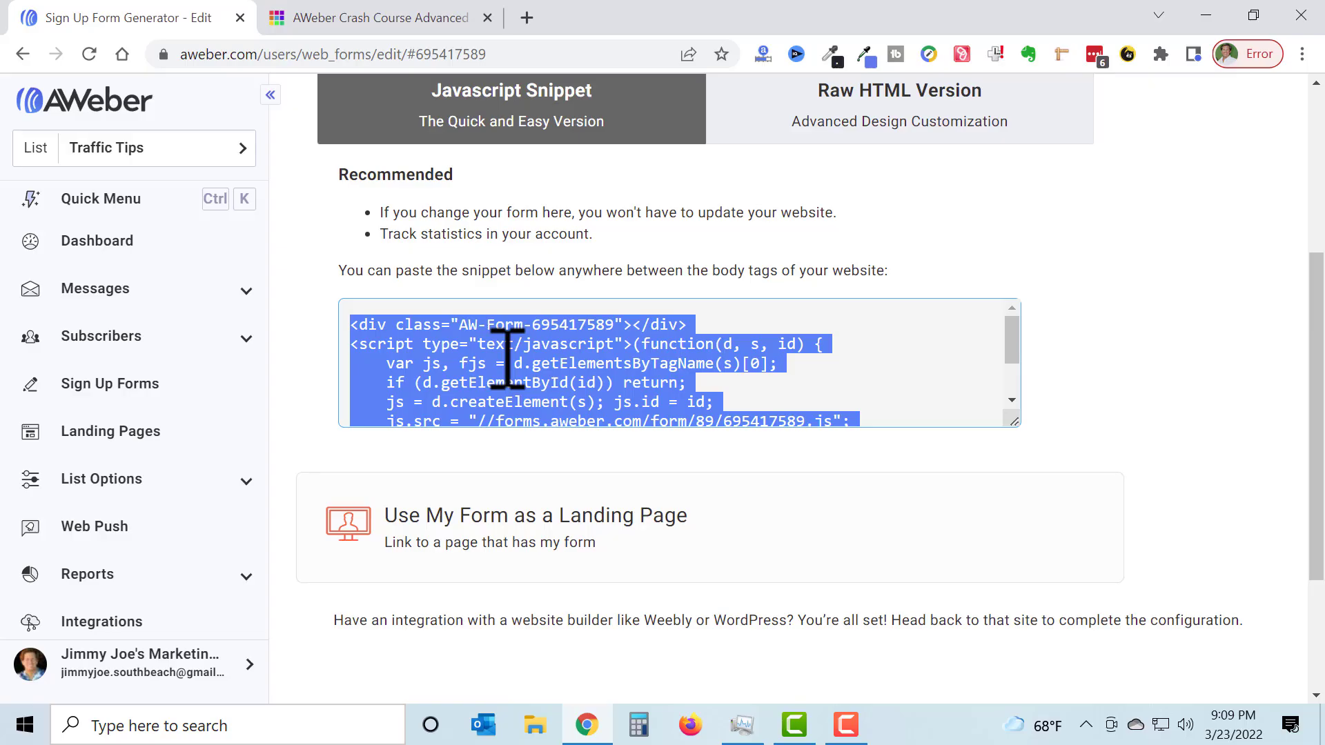
{"action": "left_click", "coordinate": [871, 128]}
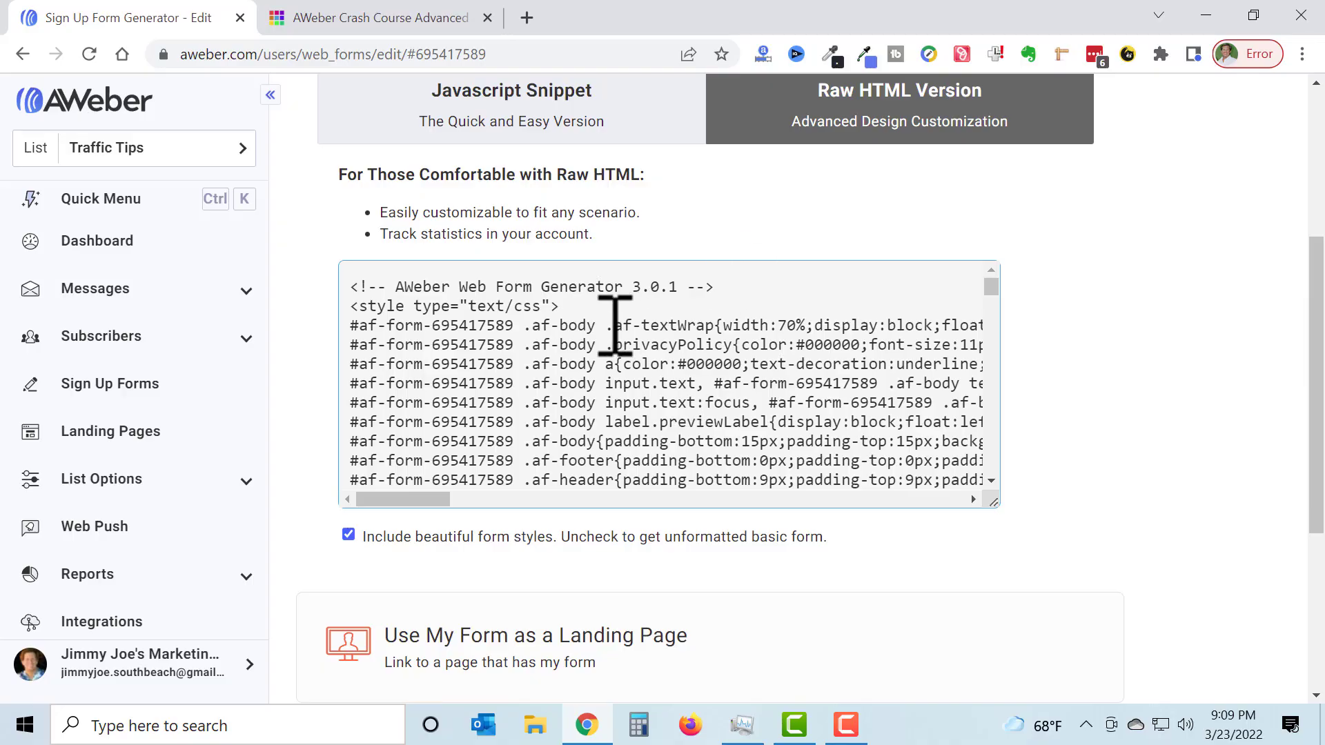
Step: Open the existing Traffic Tips sign-up form for editing and add the "instagram traffic report" tag to its form automation
{"action": "left_click", "coordinate": [125, 386]}
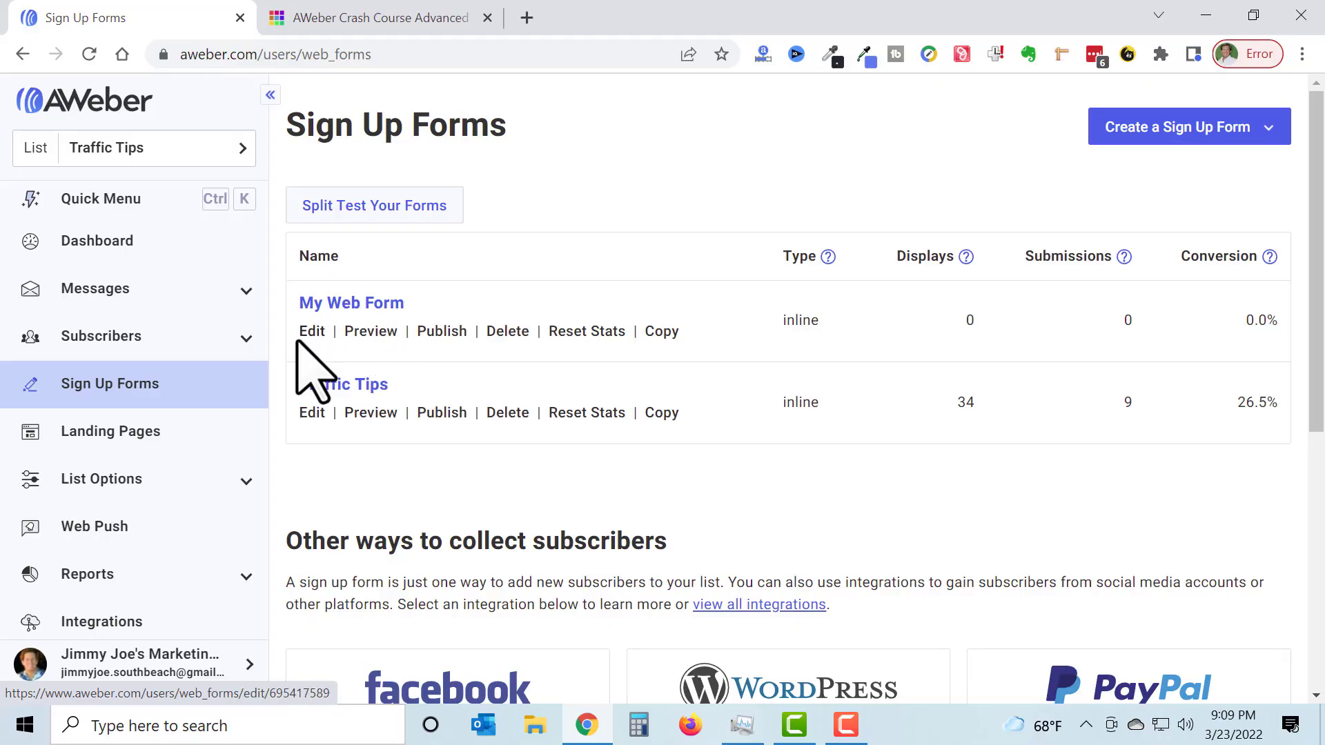
{"action": "left_click", "coordinate": [343, 392]}
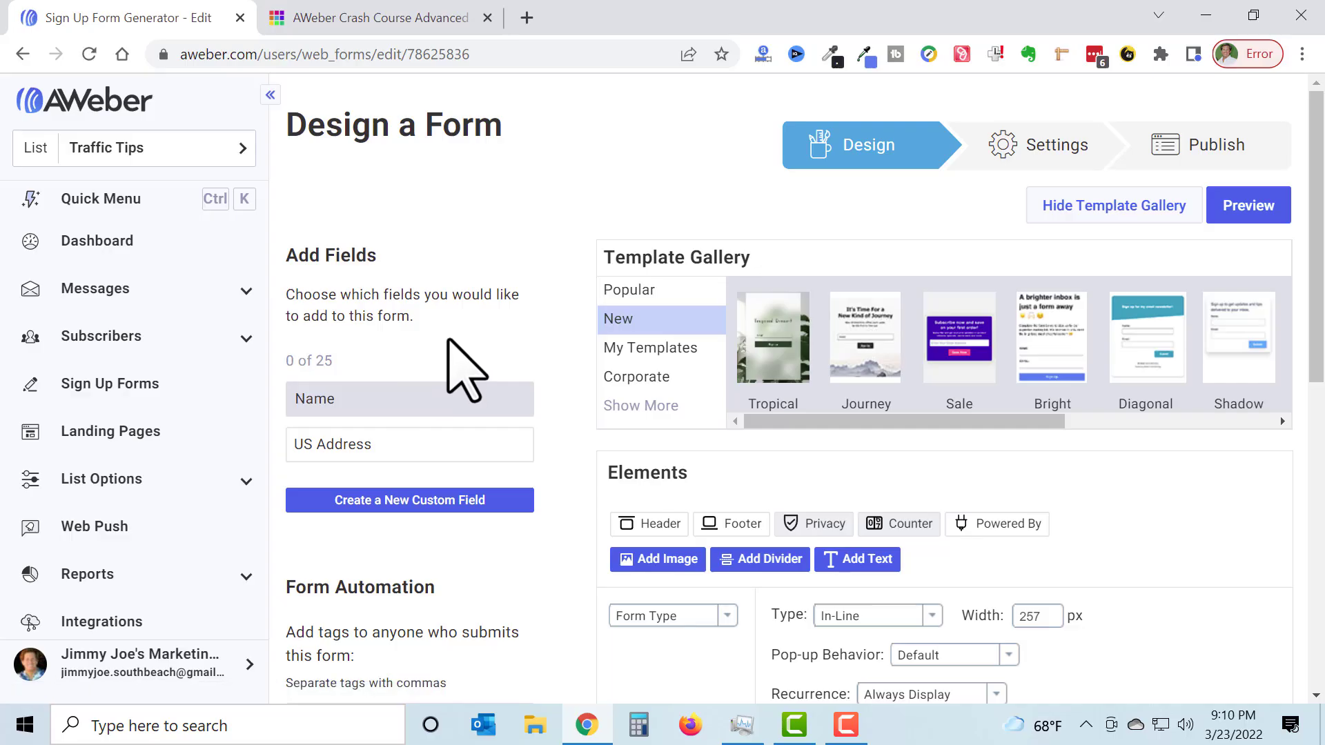
{"action": "scroll", "coordinate": [484, 376], "scroll_direction": "down", "scroll_amount": 8}
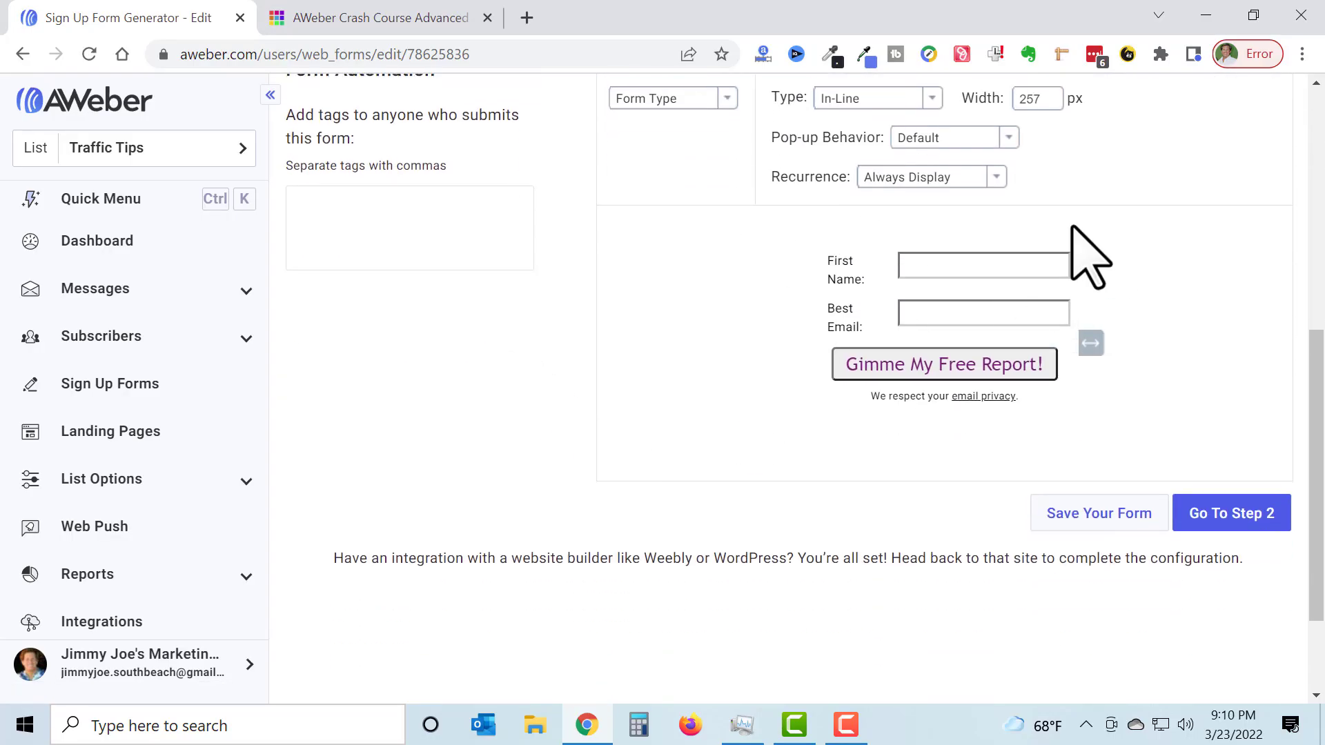
{"action": "scroll", "coordinate": [400, 464], "scroll_direction": "up", "scroll_amount": 2}
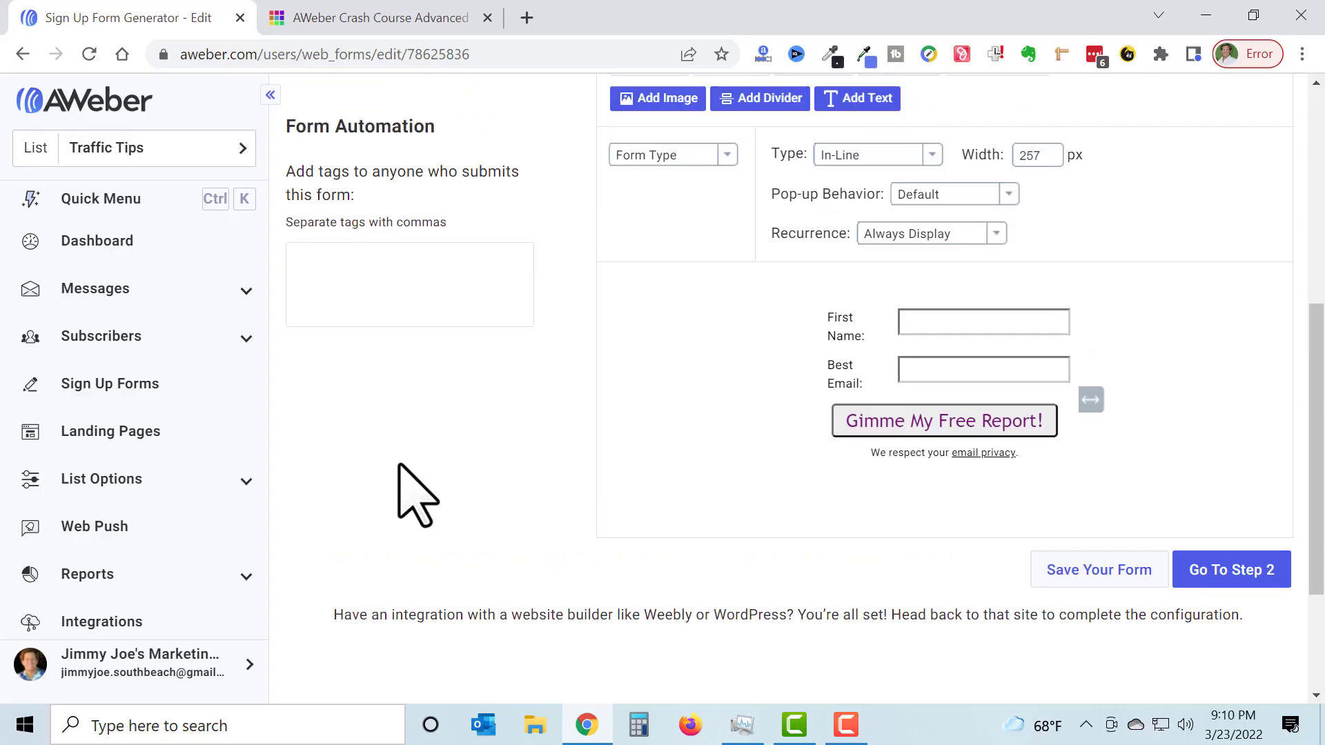
{"action": "left_click", "coordinate": [392, 293]}
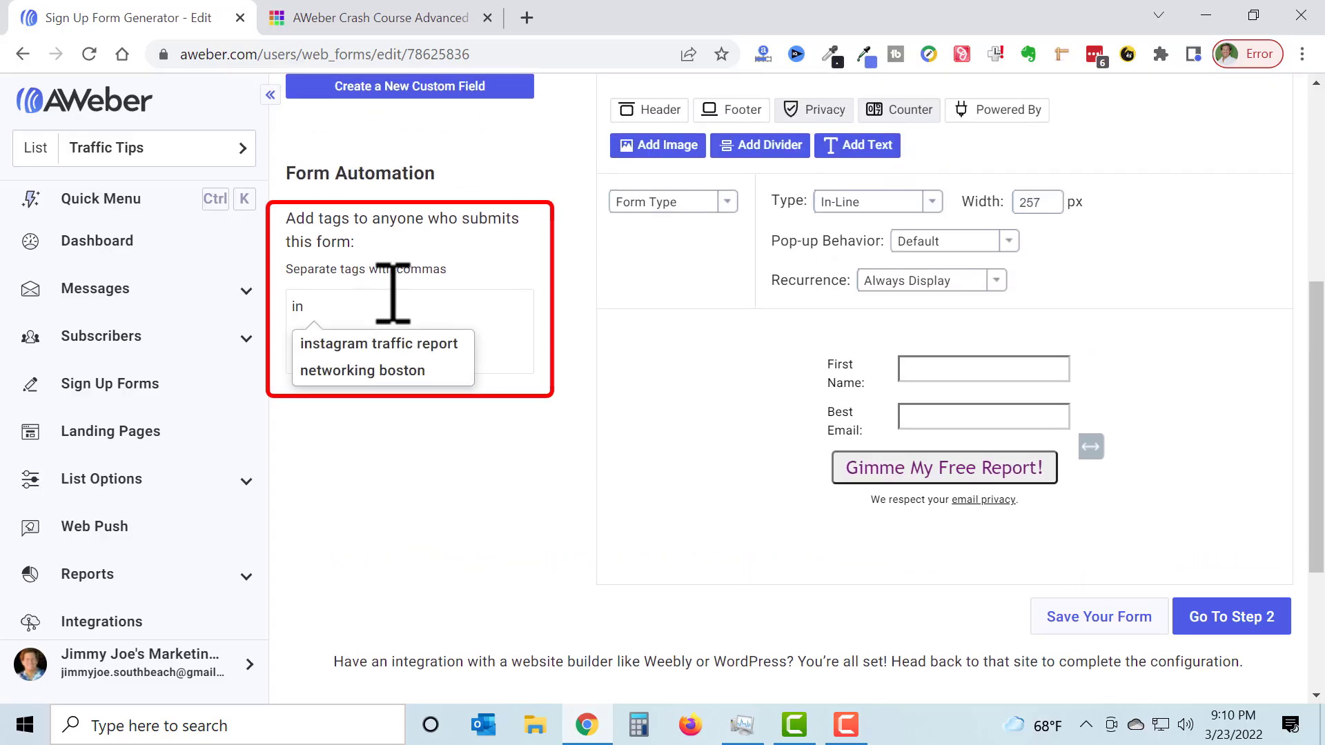
{"action": "left_click", "coordinate": [399, 349]}
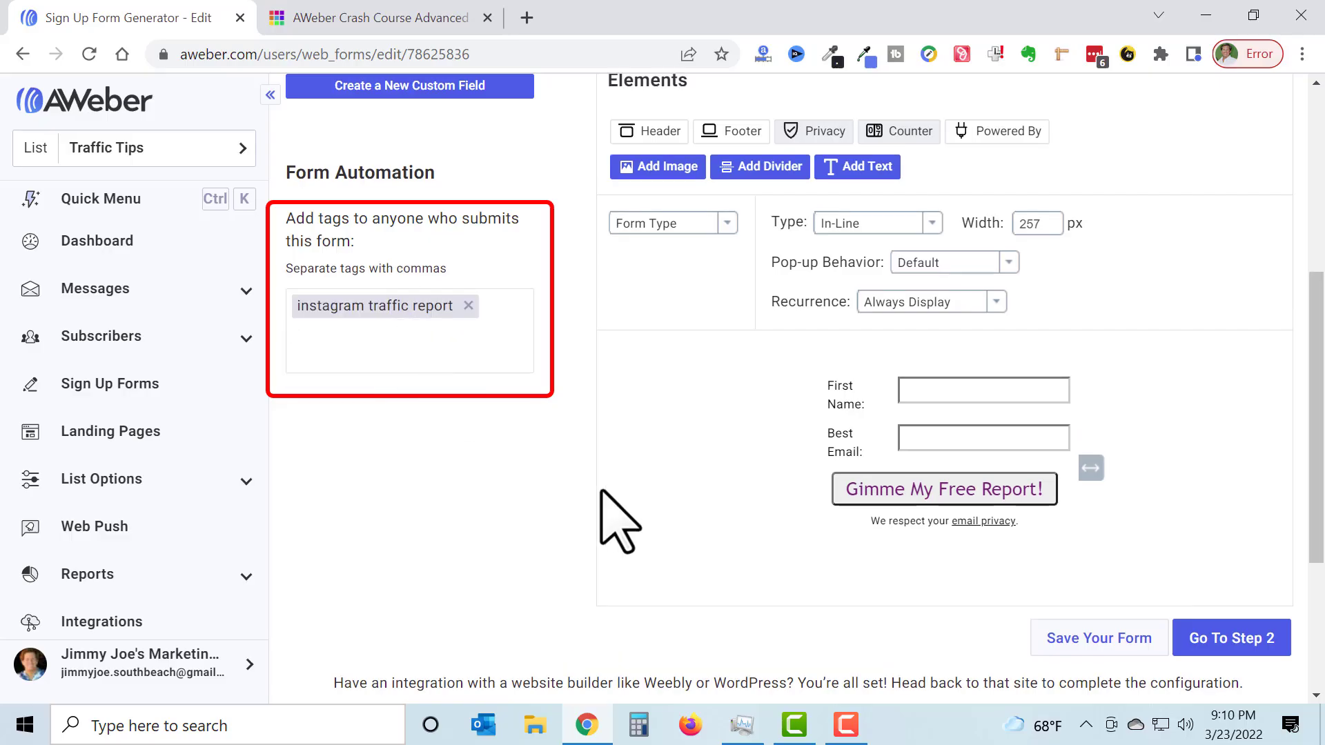
Step: Save the Traffic Tips form and continue past its settings to the publishing stage, keeping the custom thank-you page
{"action": "left_click", "coordinate": [1092, 640]}
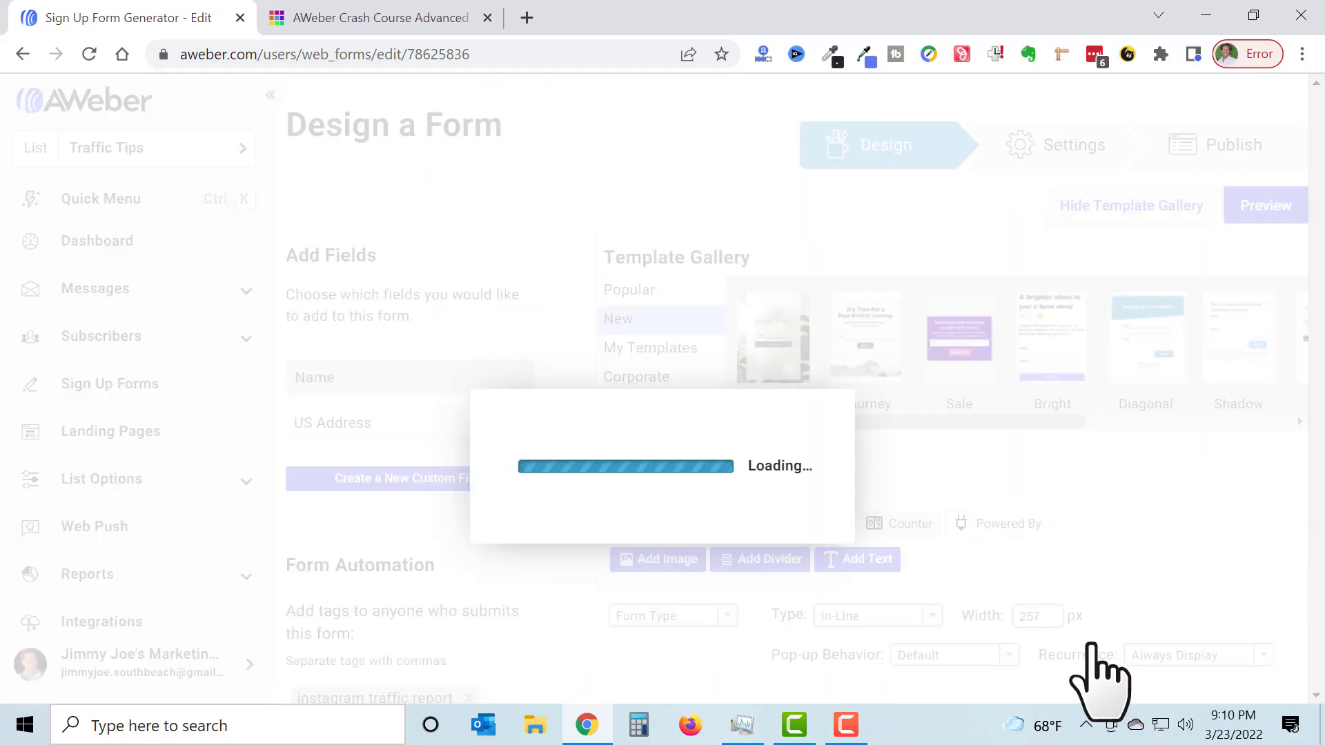
{"action": "scroll", "coordinate": [1105, 670], "scroll_direction": "down", "scroll_amount": 7}
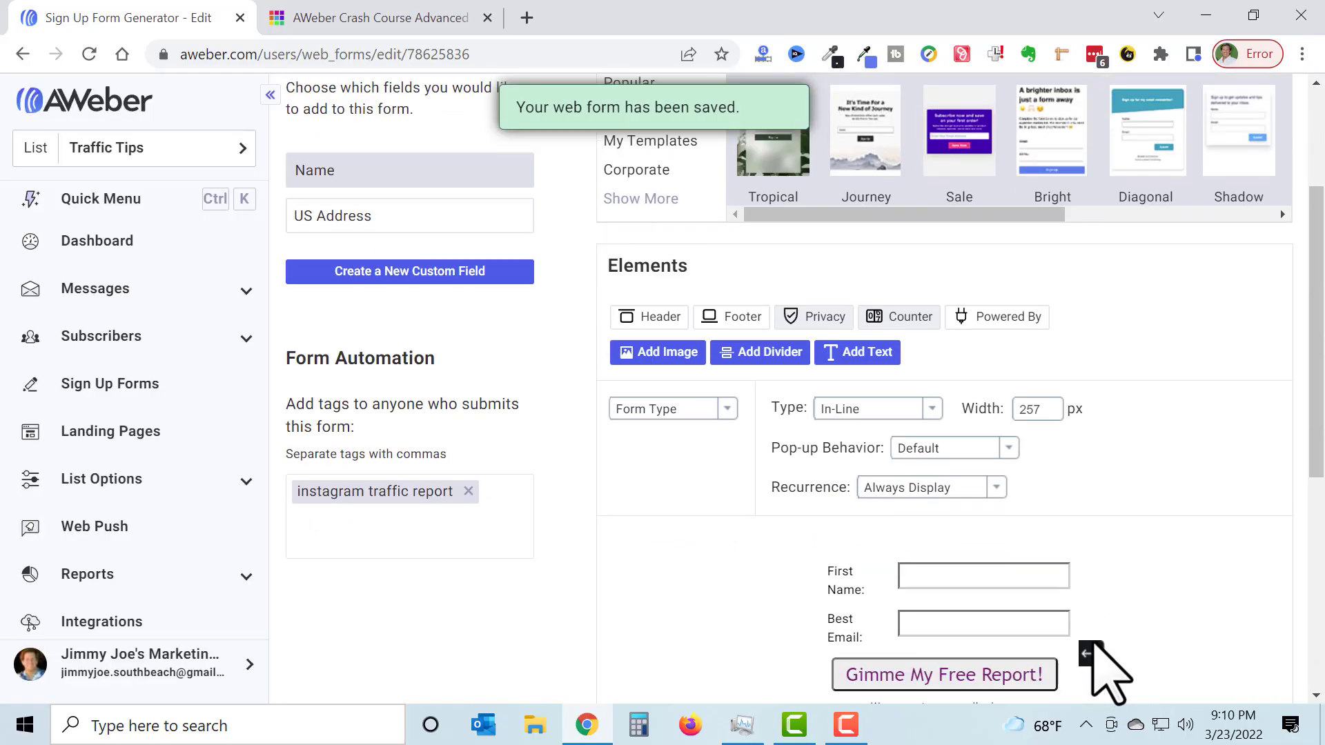
{"action": "left_click", "coordinate": [1234, 519]}
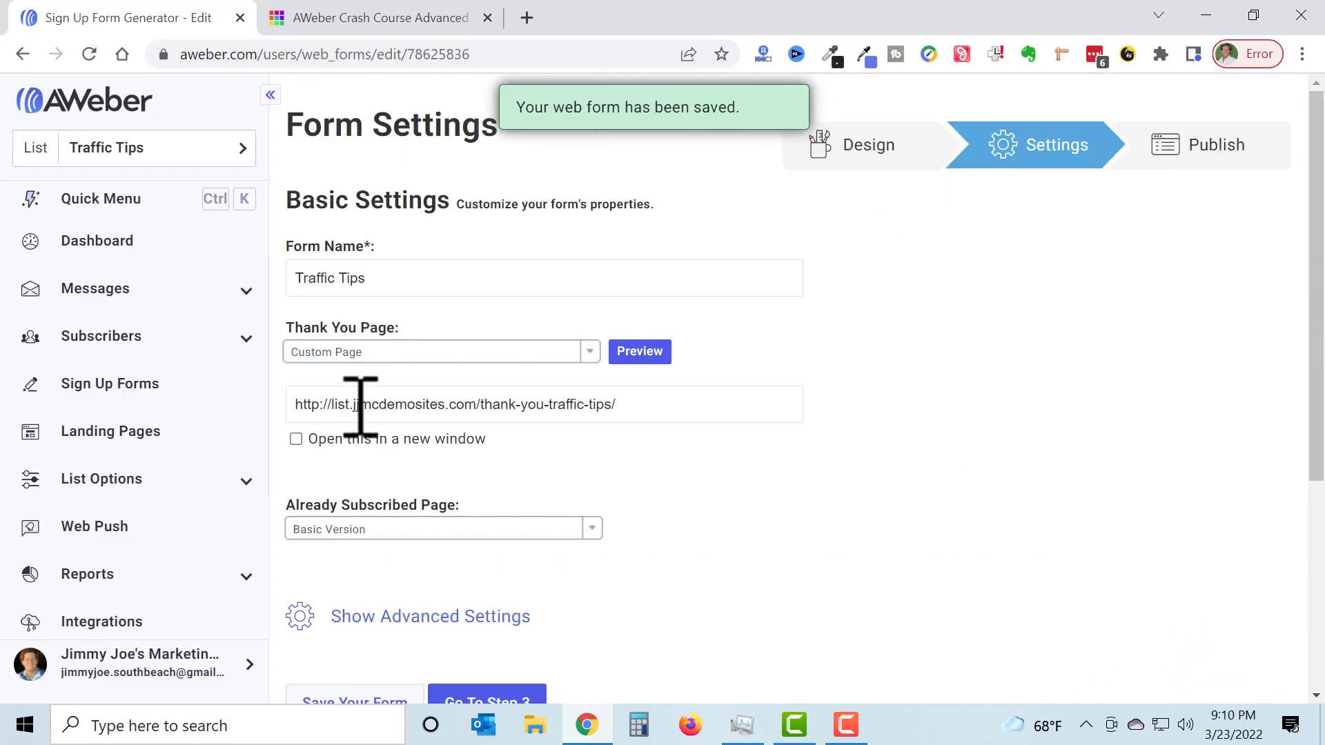
{"action": "scroll", "coordinate": [996, 439], "scroll_direction": "down", "scroll_amount": 3}
{"action": "scroll", "coordinate": [1014, 472], "scroll_direction": "down", "scroll_amount": 2}
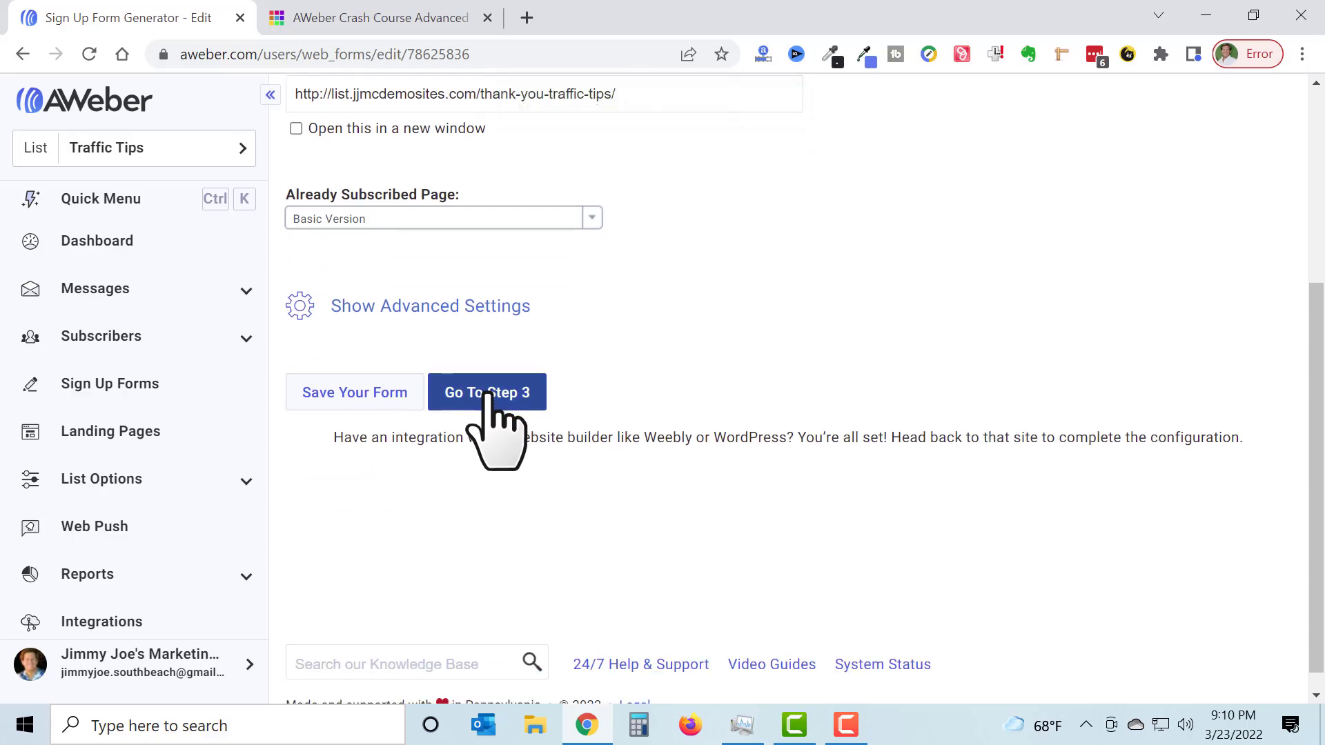
{"action": "left_click", "coordinate": [491, 397]}
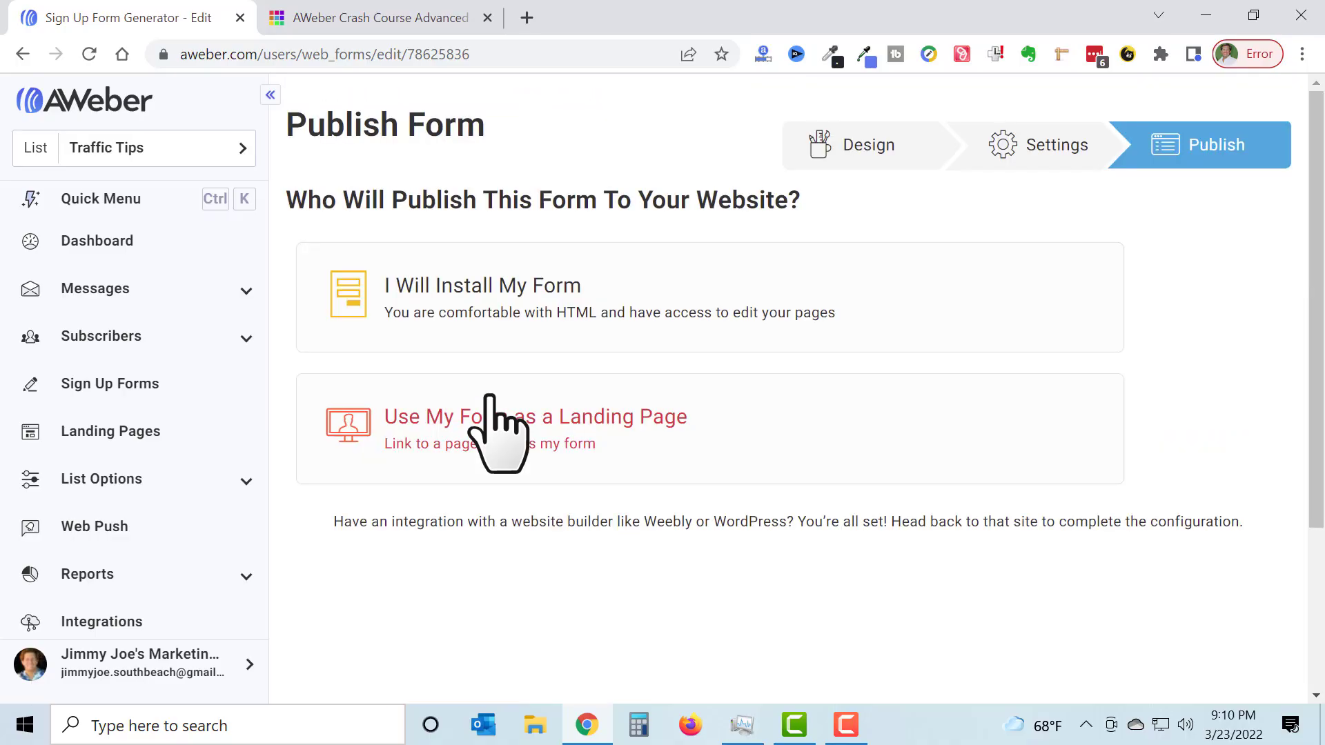
Step: Examine the Traffic Tips form's self-install code, selecting the whole Javascript snippet in an enlarged box and viewing the raw HTML version
{"action": "left_click", "coordinate": [488, 294]}
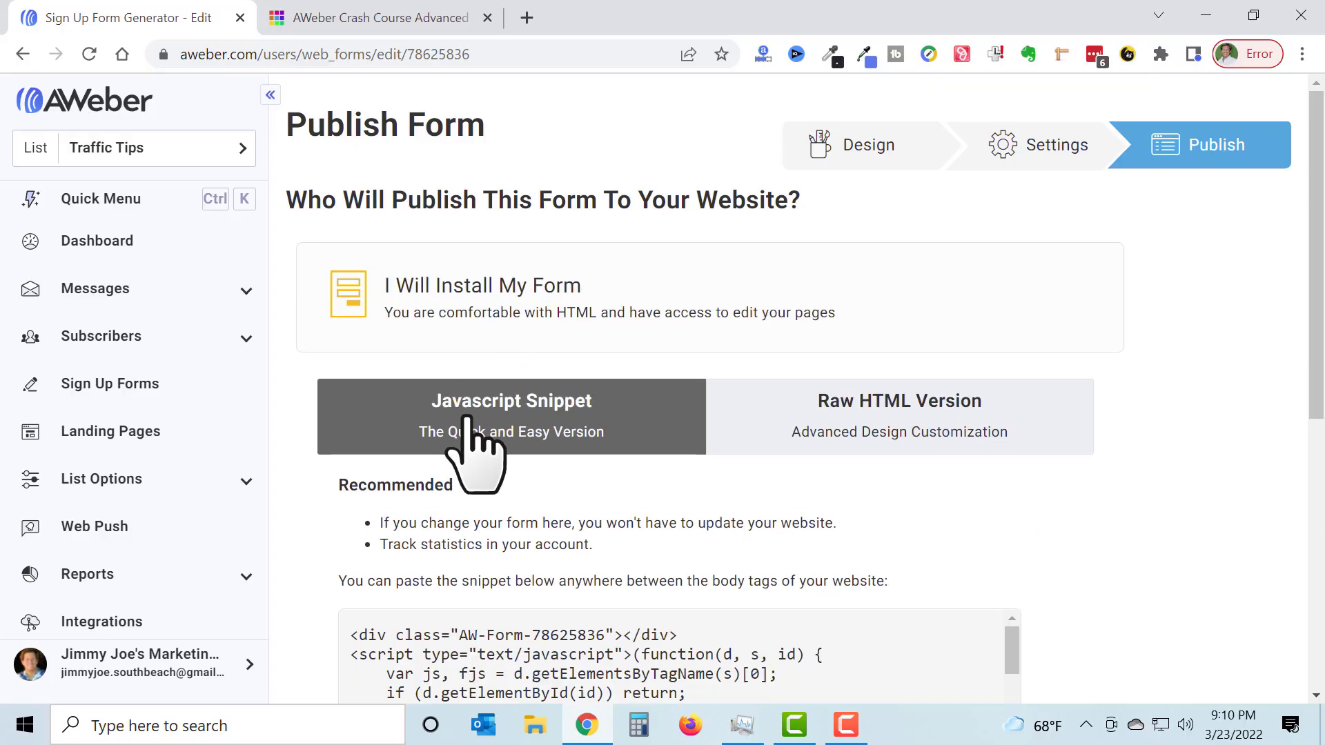
{"action": "scroll", "coordinate": [511, 442], "scroll_direction": "down", "scroll_amount": 3}
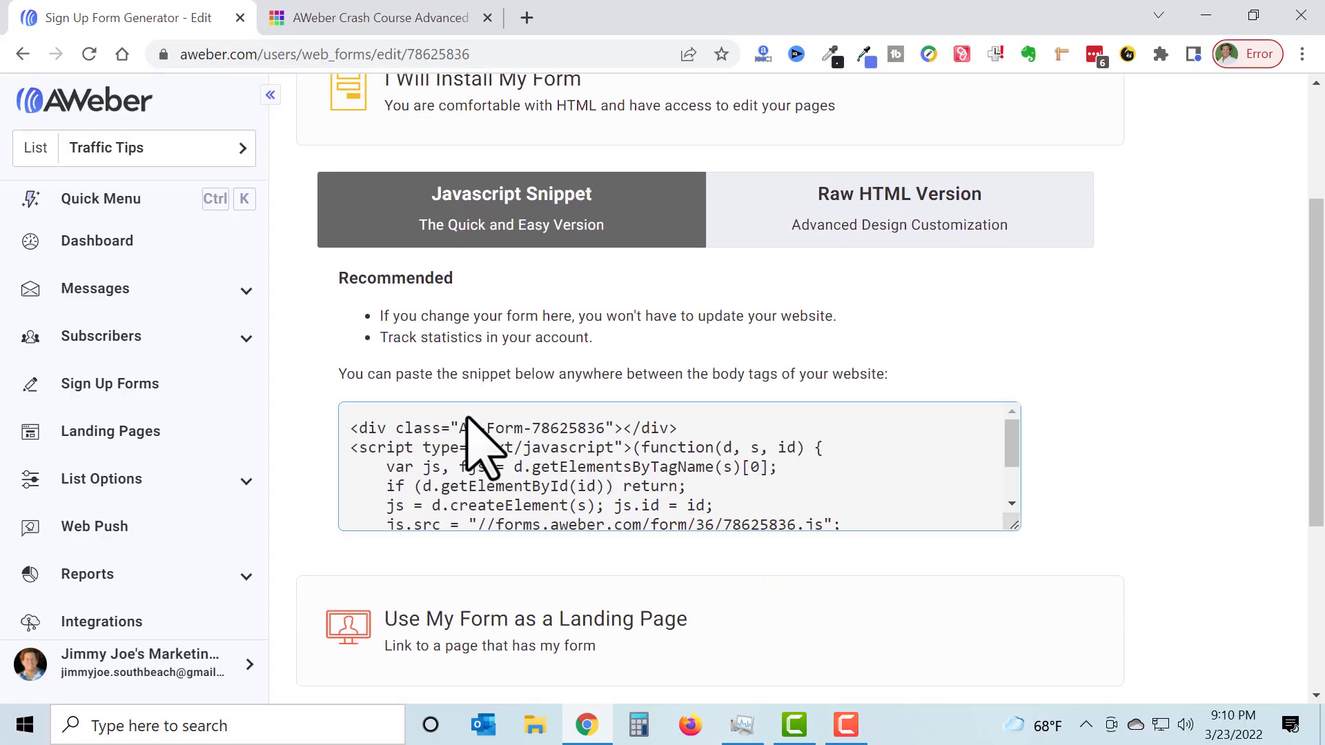
{"action": "left_click", "coordinate": [470, 464]}
{"action": "left_click_drag", "start_coordinate": [1014, 526], "coordinate": [1067, 680]}
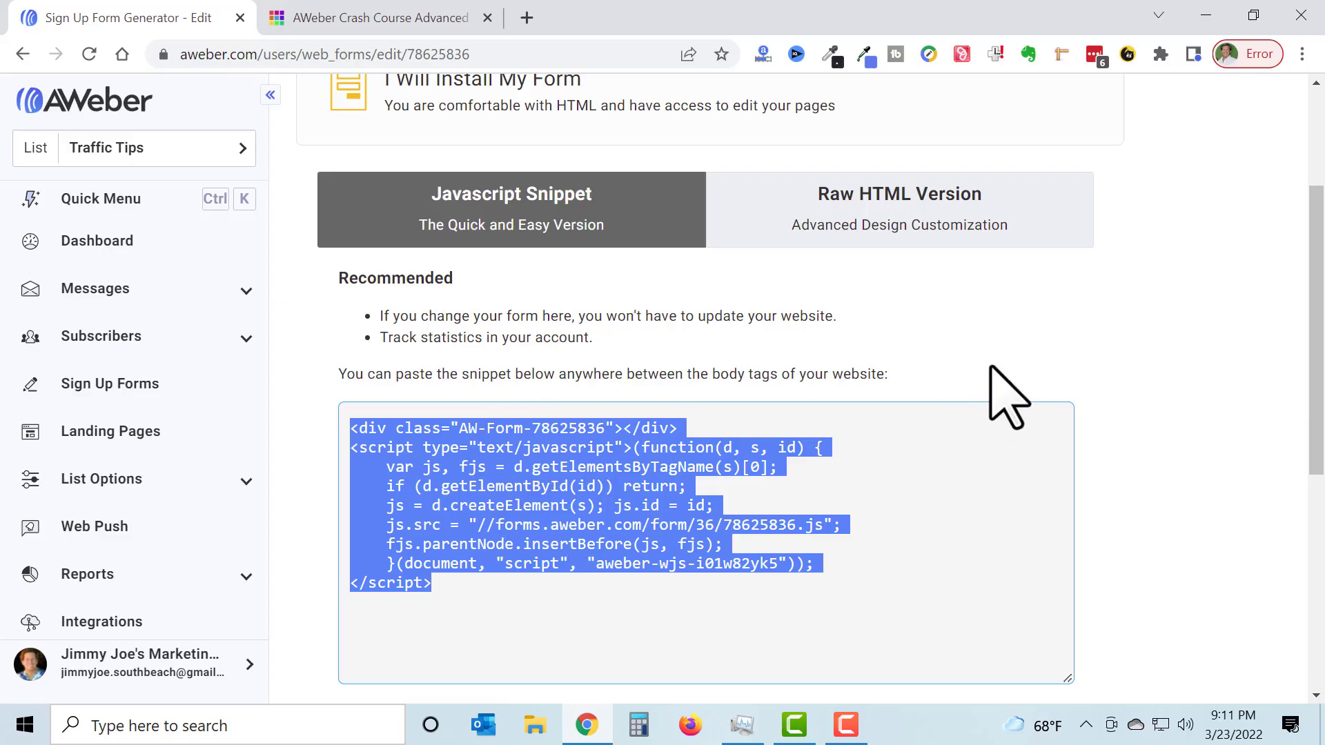
{"action": "left_click", "coordinate": [876, 219]}
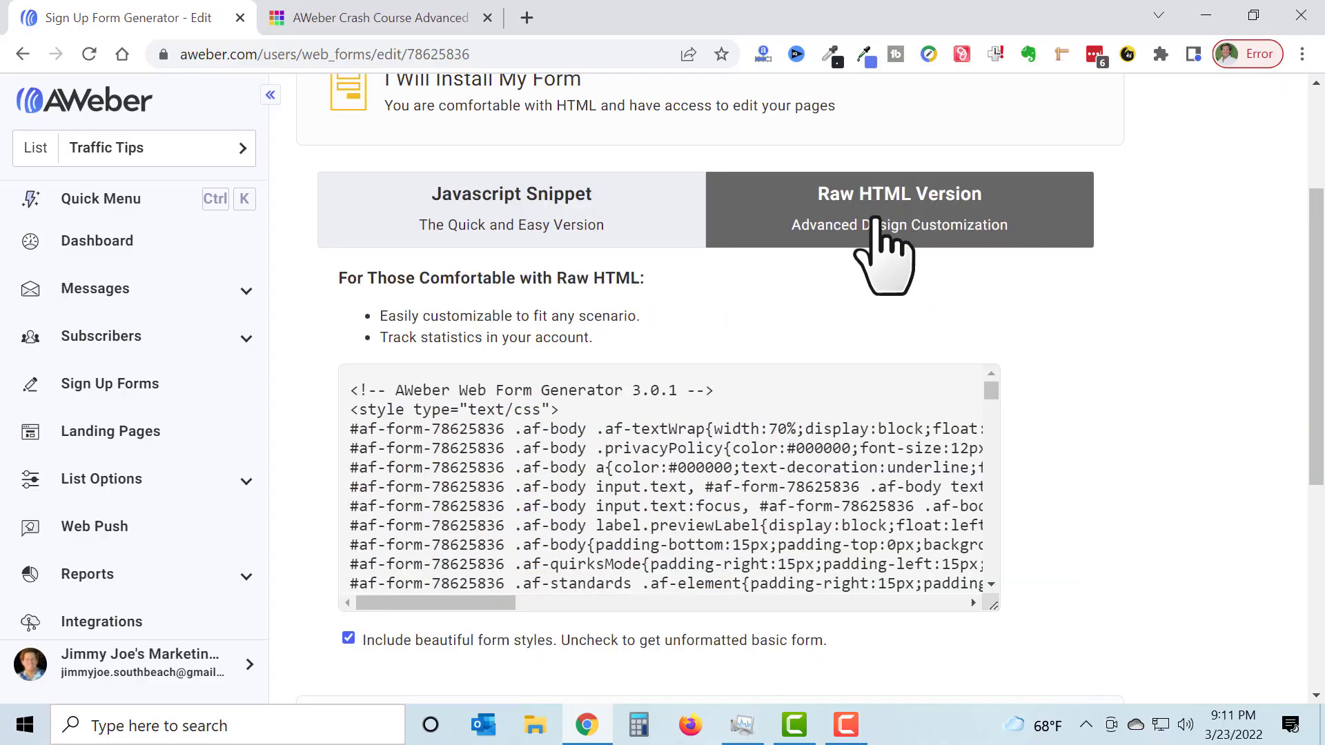
{"action": "scroll", "coordinate": [1080, 517], "scroll_direction": "down", "scroll_amount": 5}
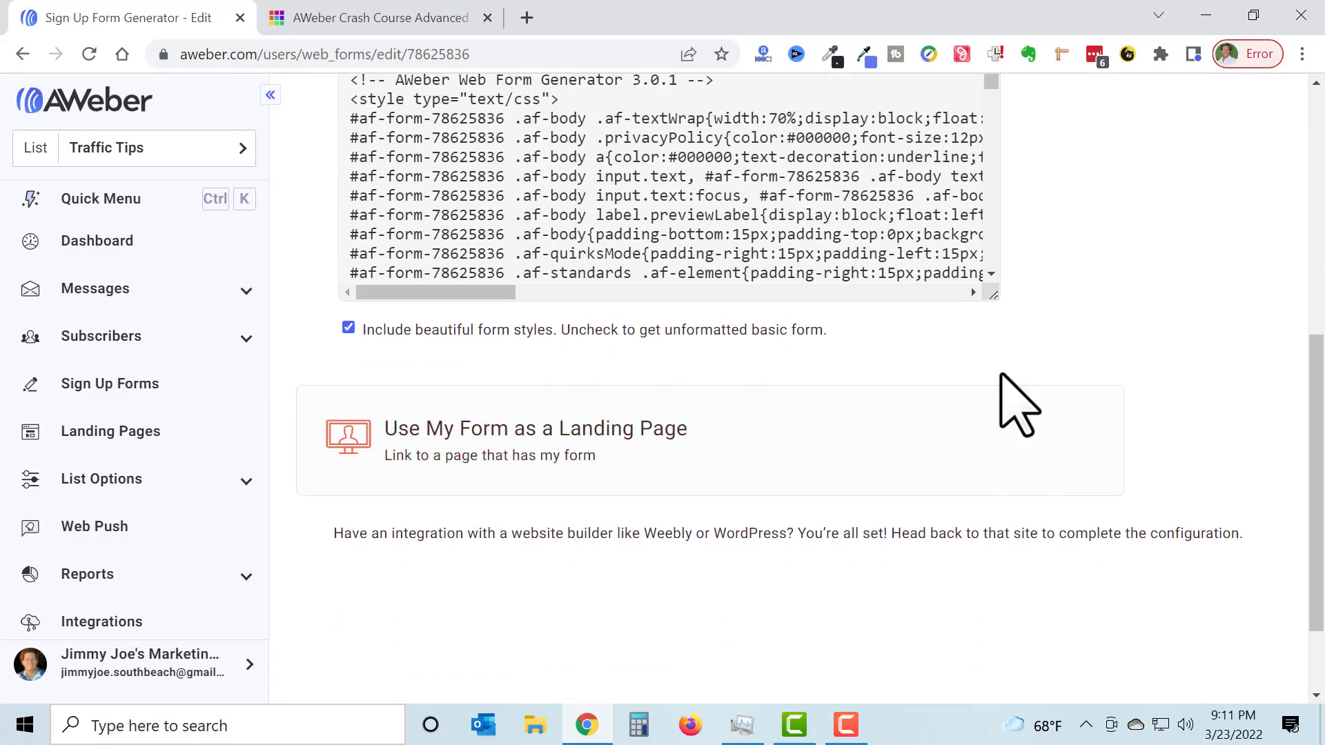
Step: Enlarge the raw HTML code box, select the Traffic Tips form's entire code, and review it with the version's notes
{"action": "left_click_drag", "start_coordinate": [992, 295], "coordinate": [1127, 722]}
{"action": "left_click", "coordinate": [673, 234]}
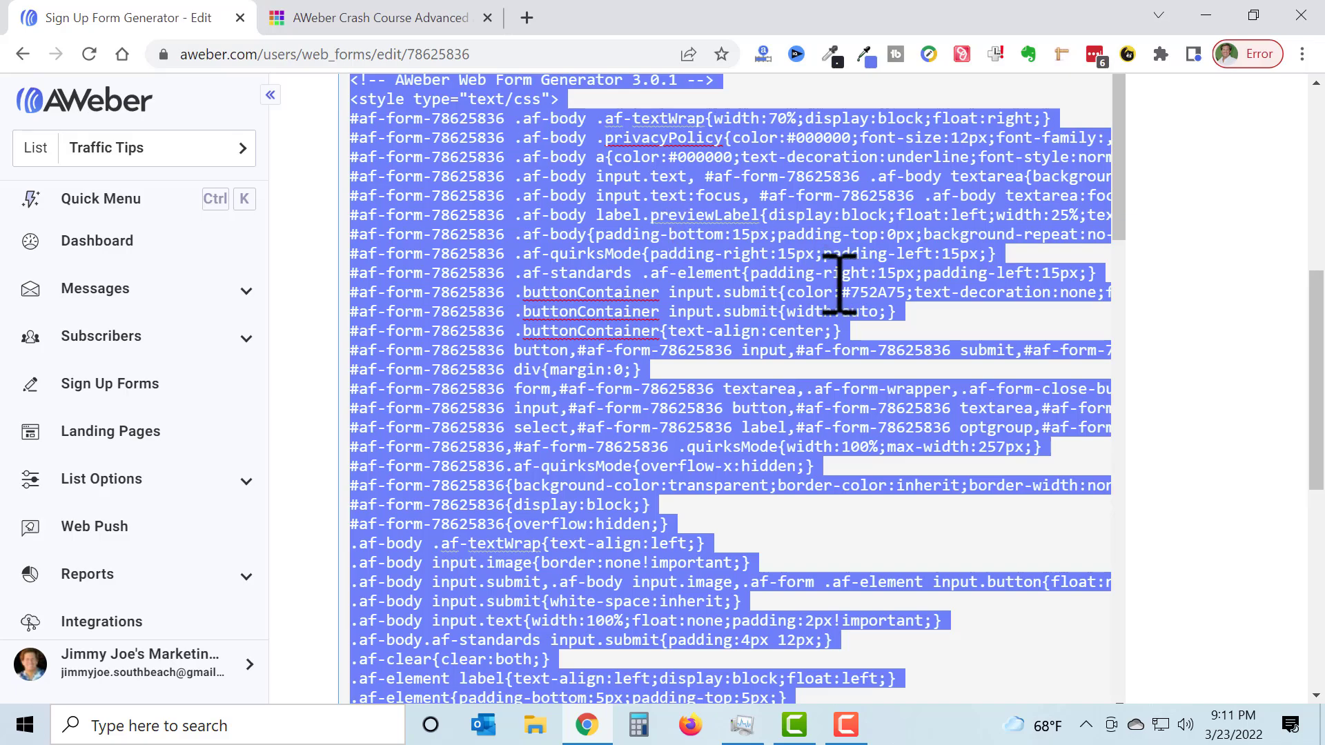
{"action": "scroll", "coordinate": [849, 346], "scroll_direction": "up", "scroll_amount": 5}
{"action": "scroll", "coordinate": [1190, 307], "scroll_direction": "up", "scroll_amount": 2}
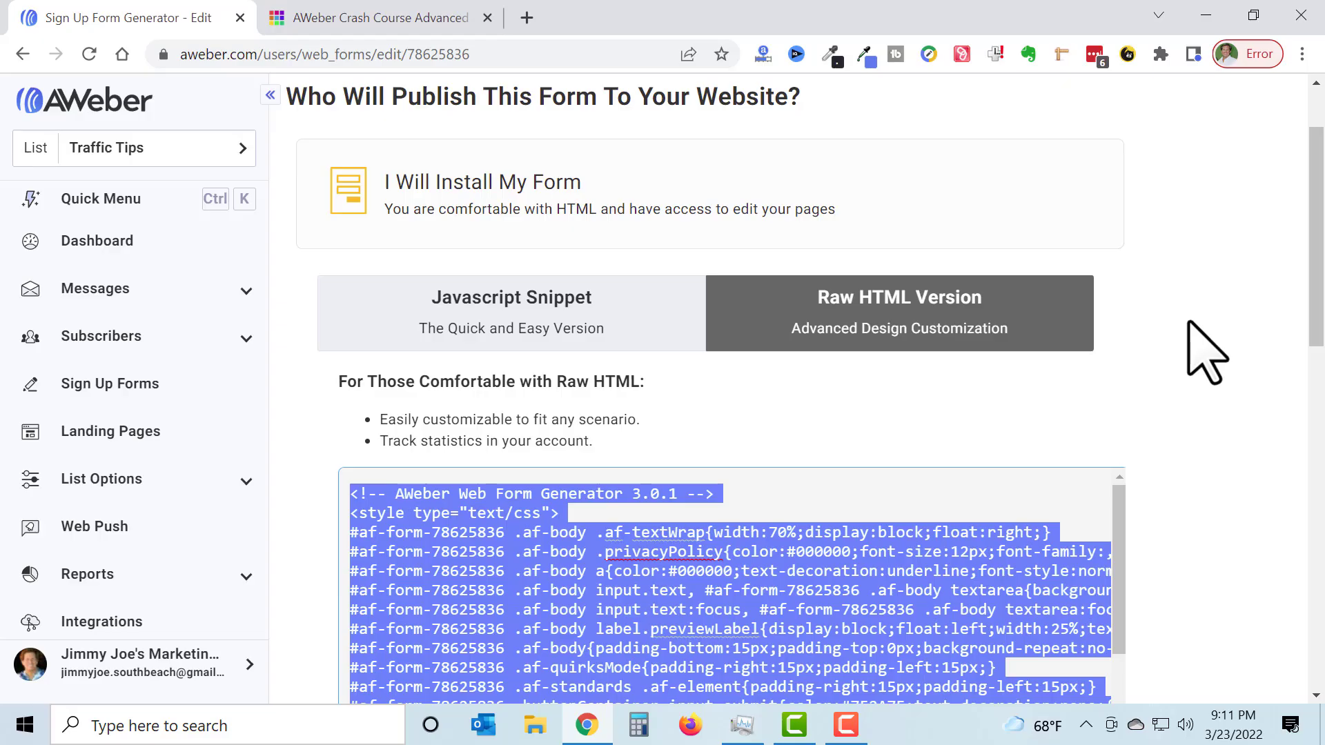
{"action": "scroll", "coordinate": [1210, 349], "scroll_direction": "down", "scroll_amount": 1}
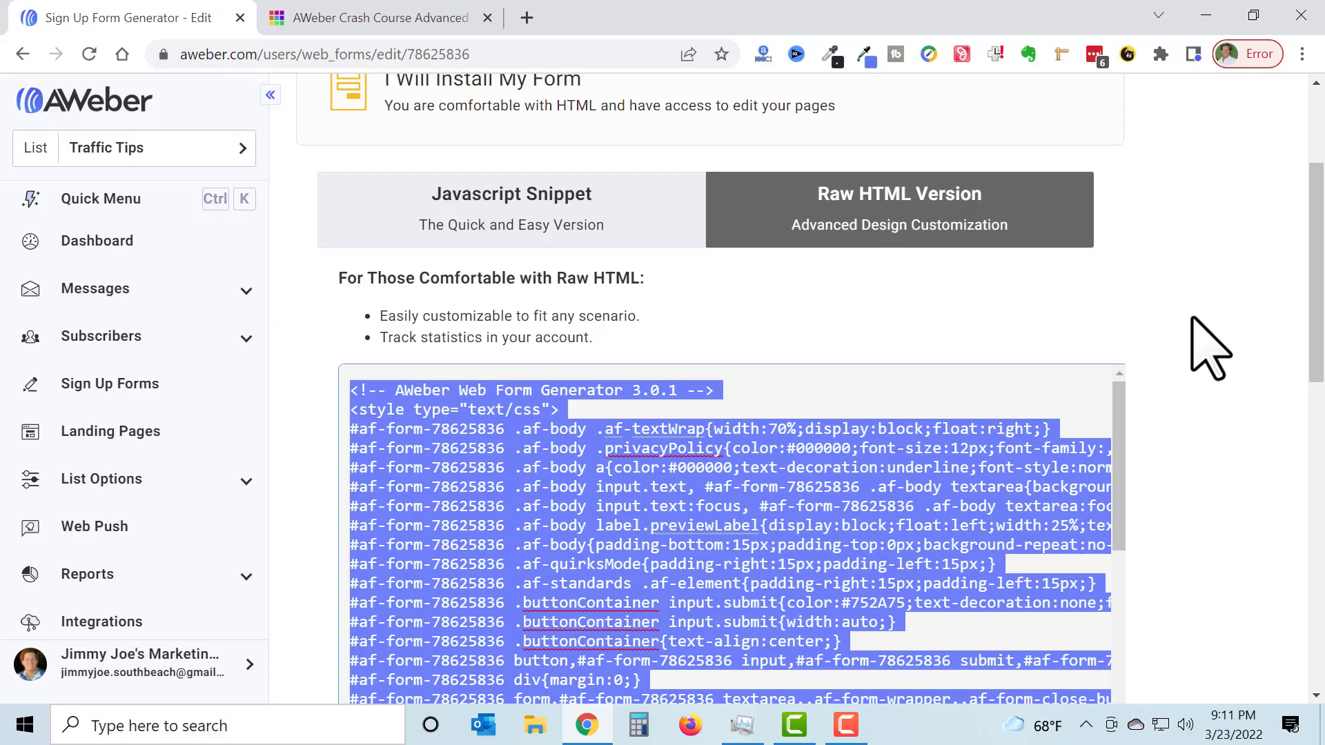
{"action": "scroll", "coordinate": [1210, 349], "scroll_direction": "down", "scroll_amount": 2}
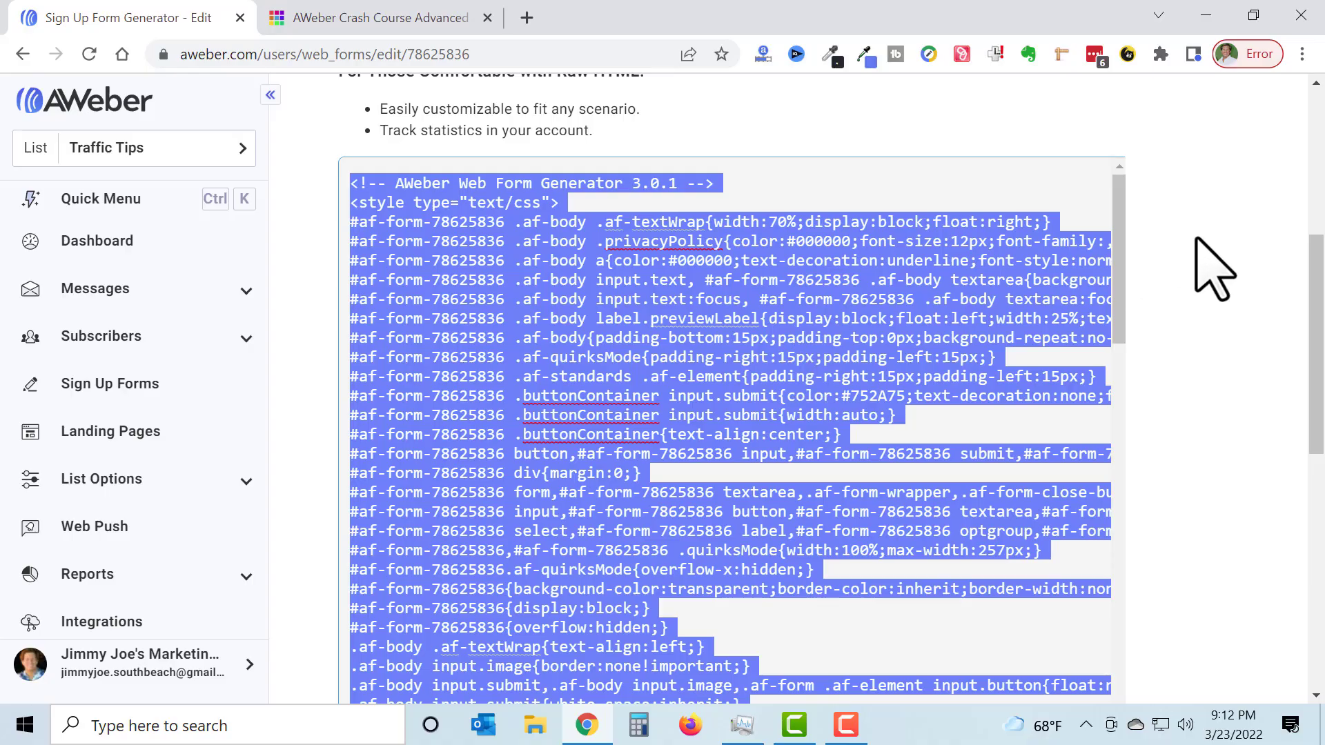
{"action": "scroll", "coordinate": [1213, 269], "scroll_direction": "down", "scroll_amount": 1}
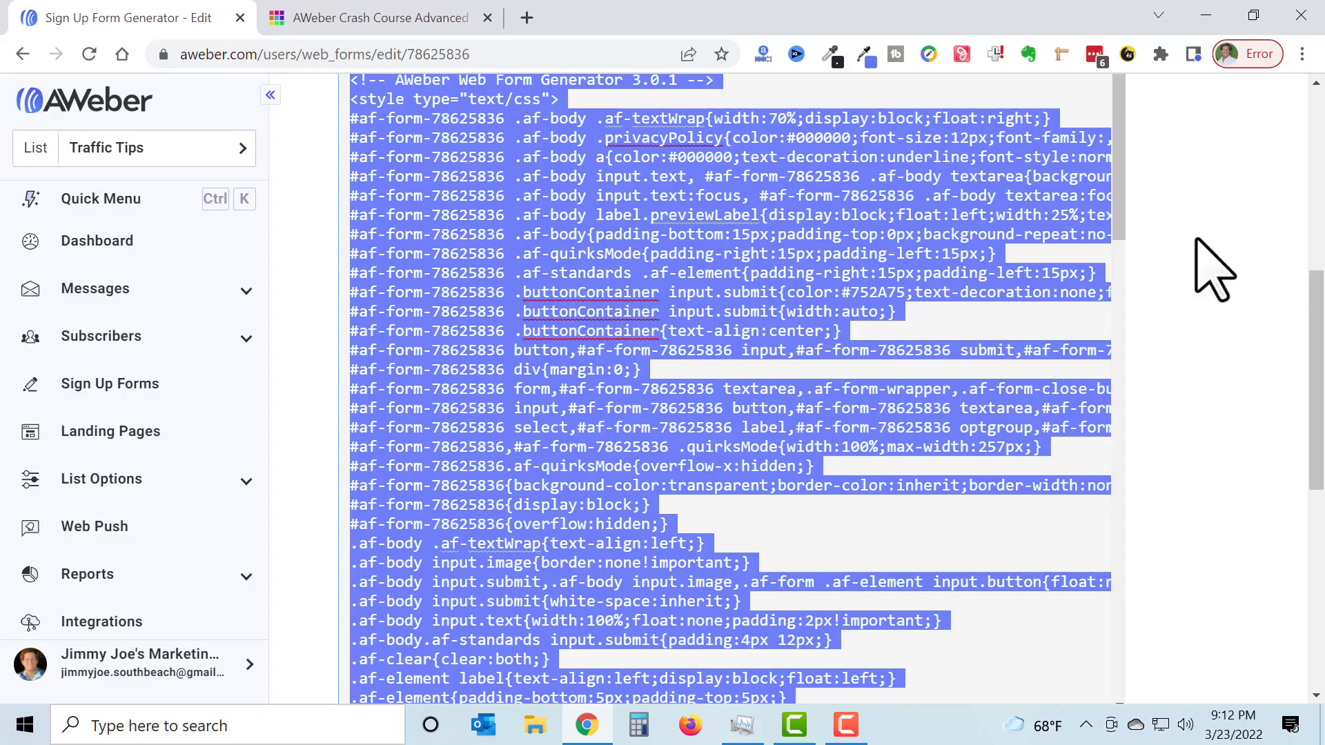
Step: Switch the Traffic Tips form's self-install code back to the Javascript snippet and select the whole snippet
{"action": "scroll", "coordinate": [1213, 269], "scroll_direction": "up", "scroll_amount": 3}
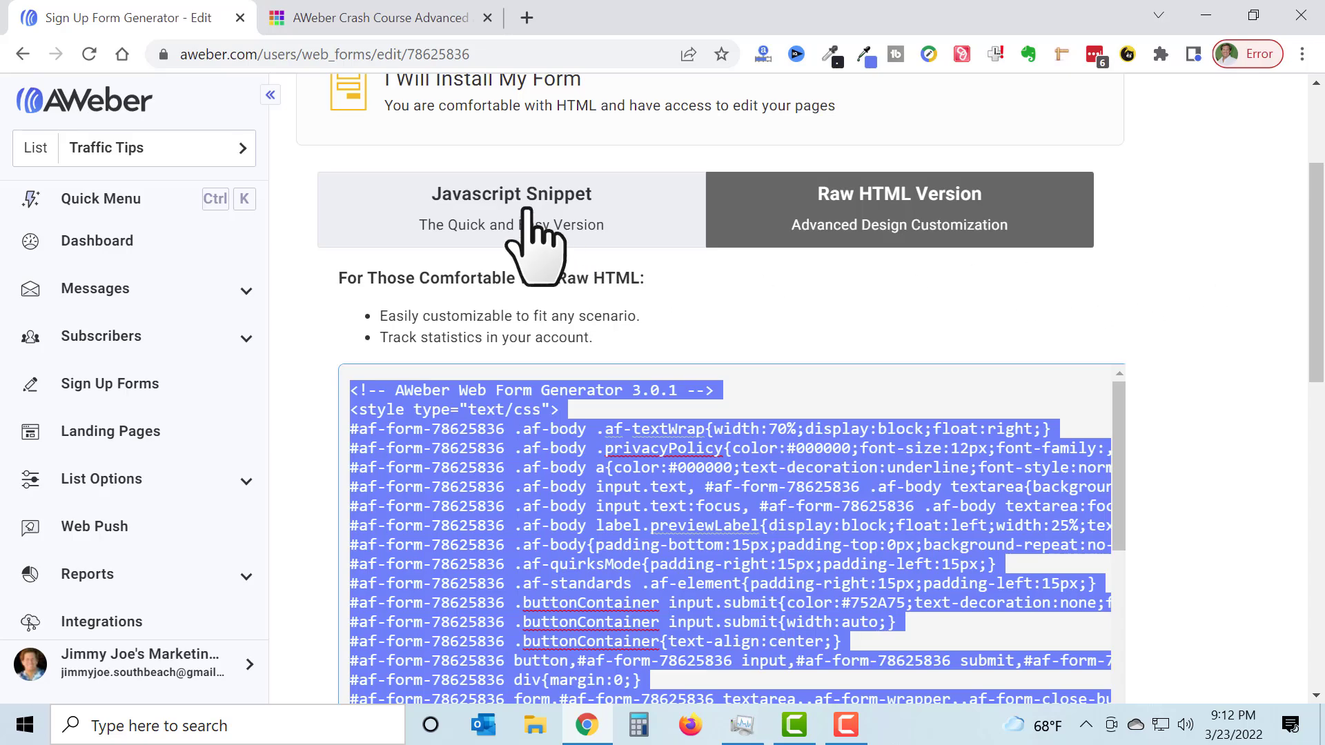
{"action": "left_click", "coordinate": [535, 247]}
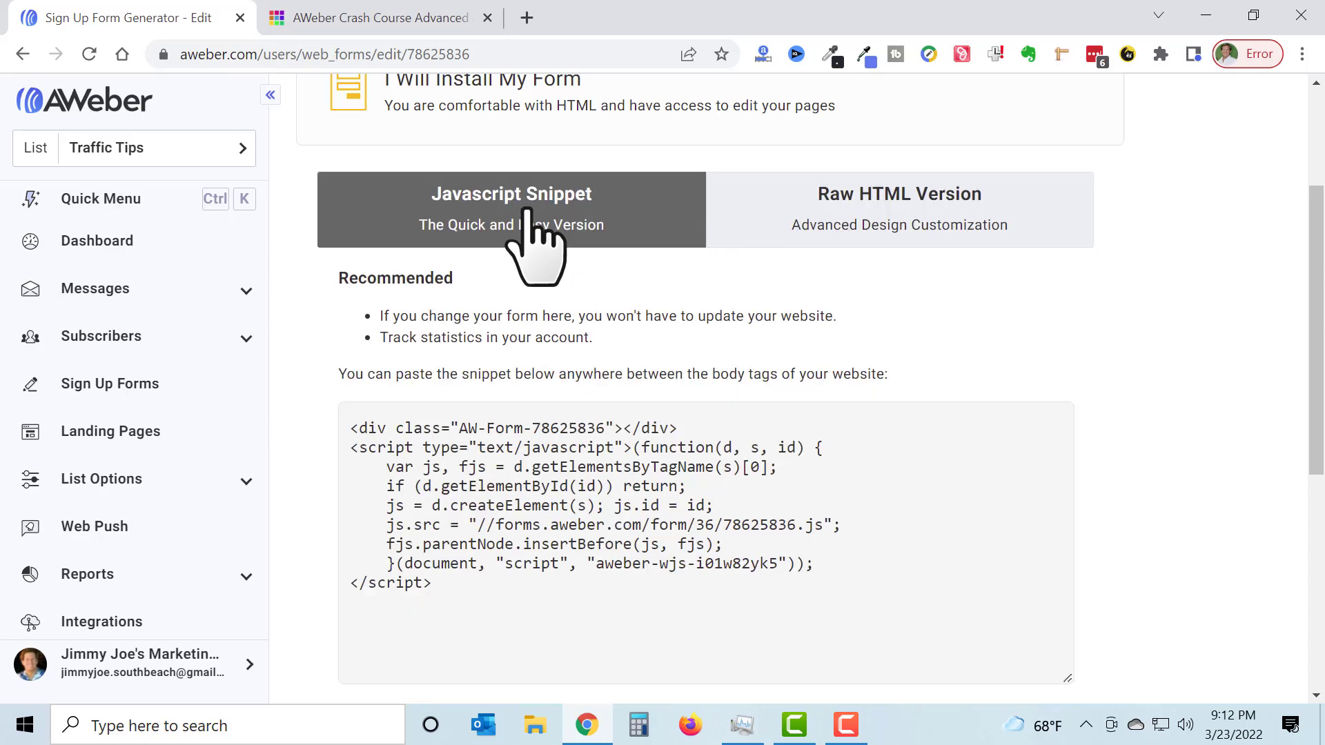
{"action": "left_click", "coordinate": [488, 473]}
{"action": "scroll", "coordinate": [1177, 400], "scroll_direction": "down", "scroll_amount": 6}
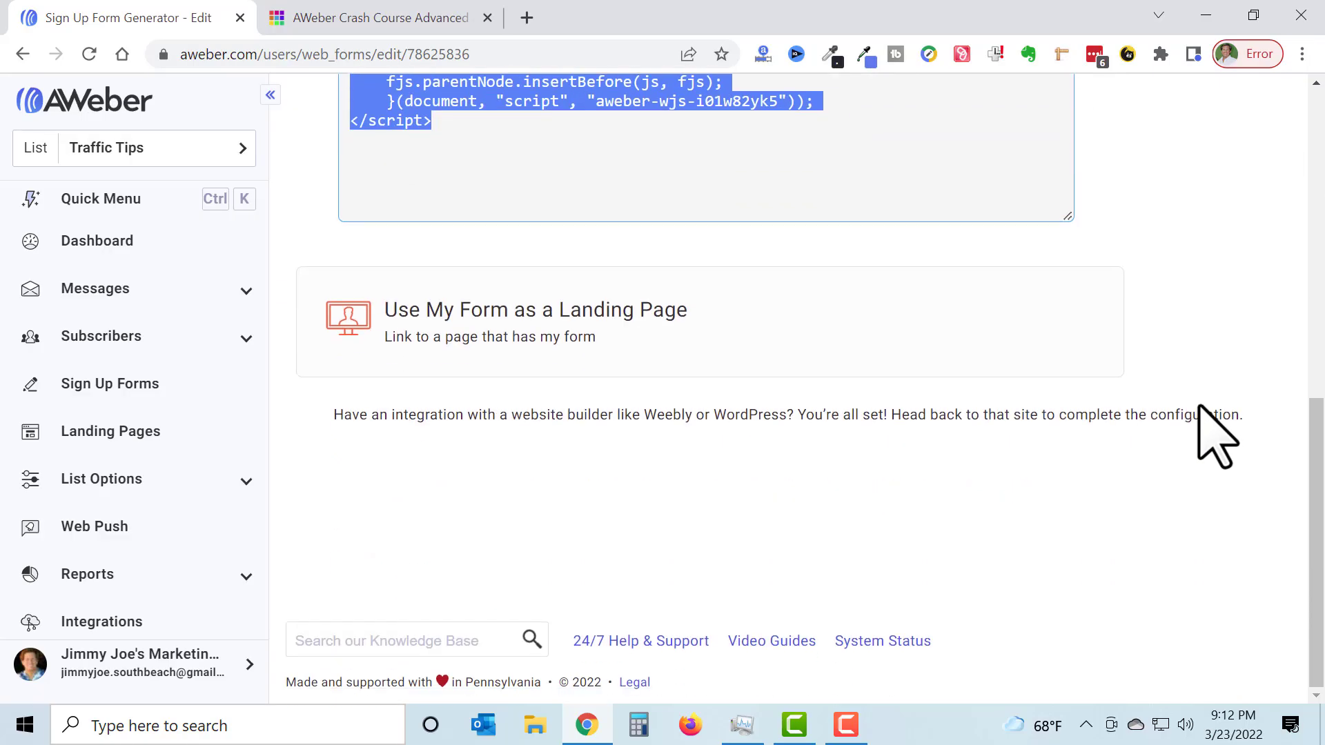